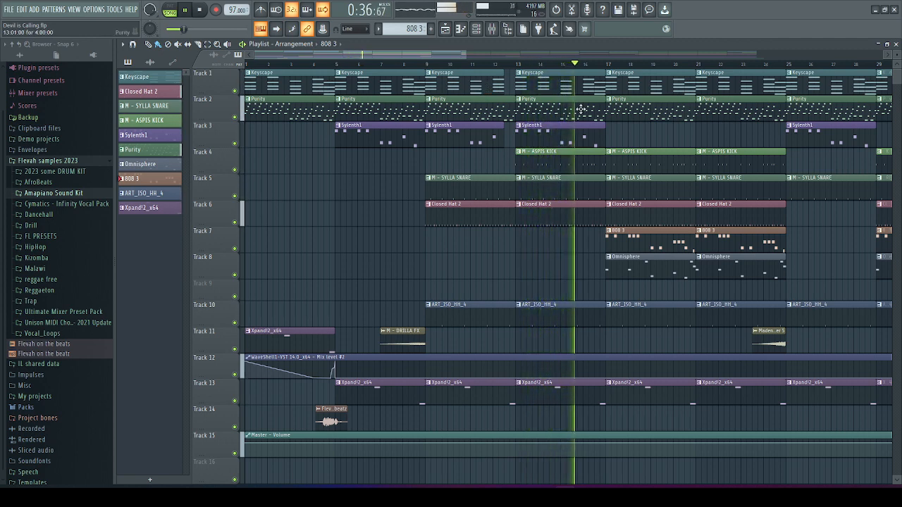
Stop the arrangement, select the Keyscape pattern and play its chords in the piano roll.
{"action": "left_click_drag", "start_coordinate": [393, 57], "coordinate": [448, 61]}
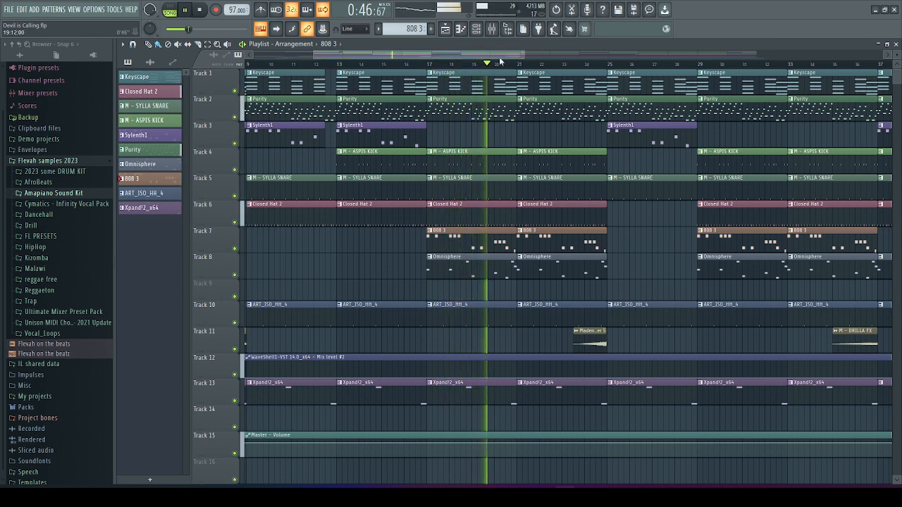
{"action": "key", "text": "space"}
{"action": "left_click", "coordinate": [482, 31]}
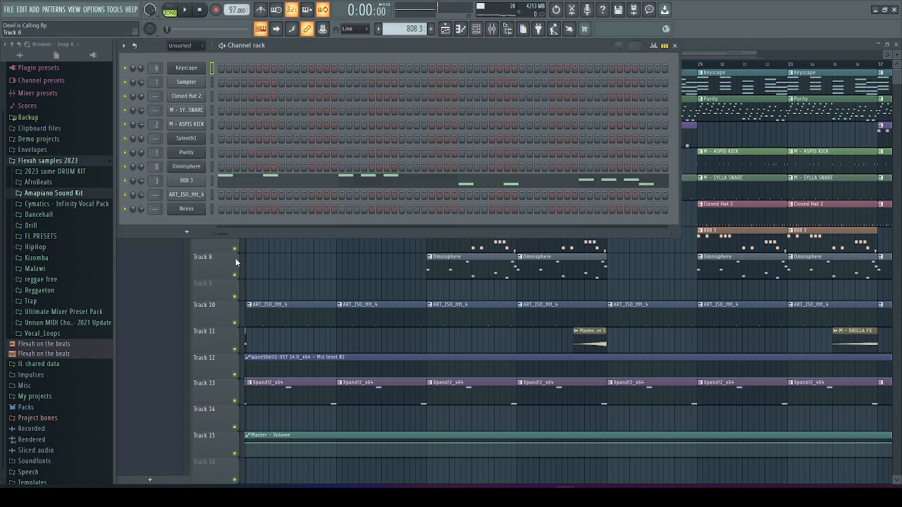
{"action": "scroll", "coordinate": [393, 31], "scroll_direction": "down", "scroll_amount": 1}
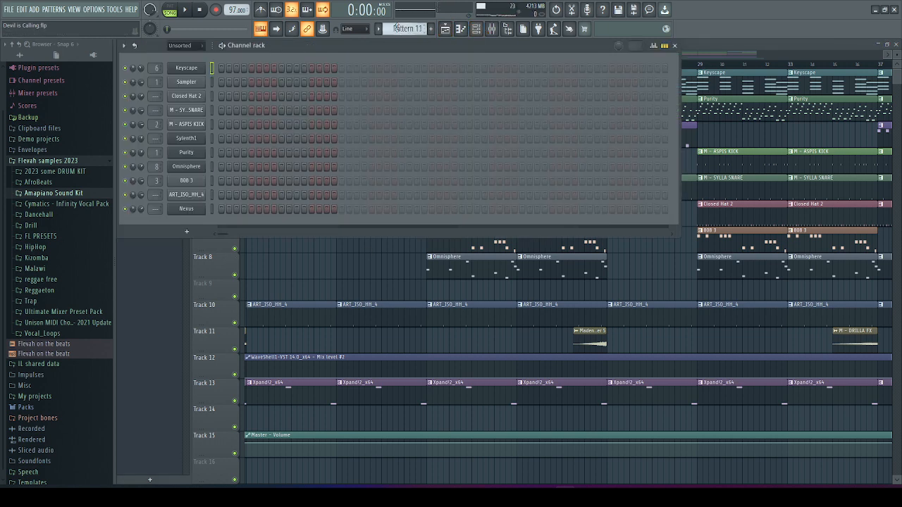
{"action": "scroll", "coordinate": [396, 28], "scroll_direction": "up", "scroll_amount": 4}
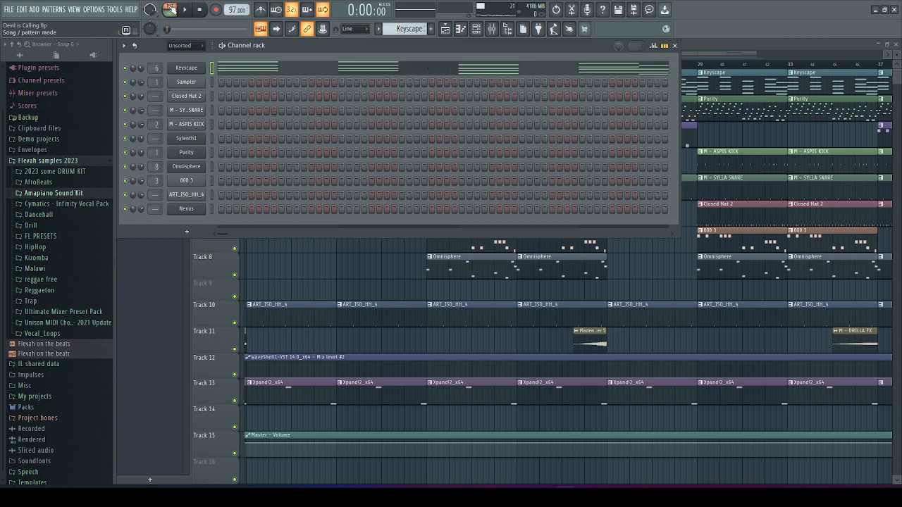
{"action": "left_click", "coordinate": [237, 74]}
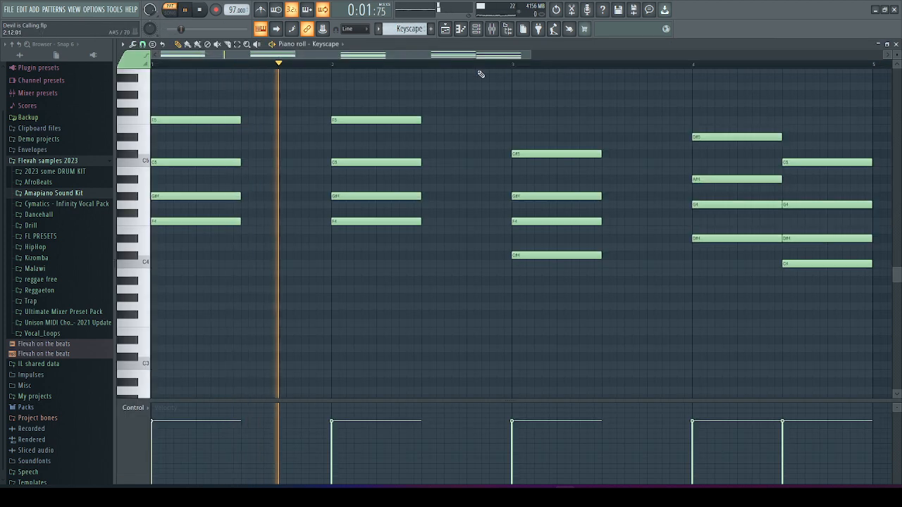
{"action": "left_click_drag", "start_coordinate": [530, 55], "coordinate": [794, 54]}
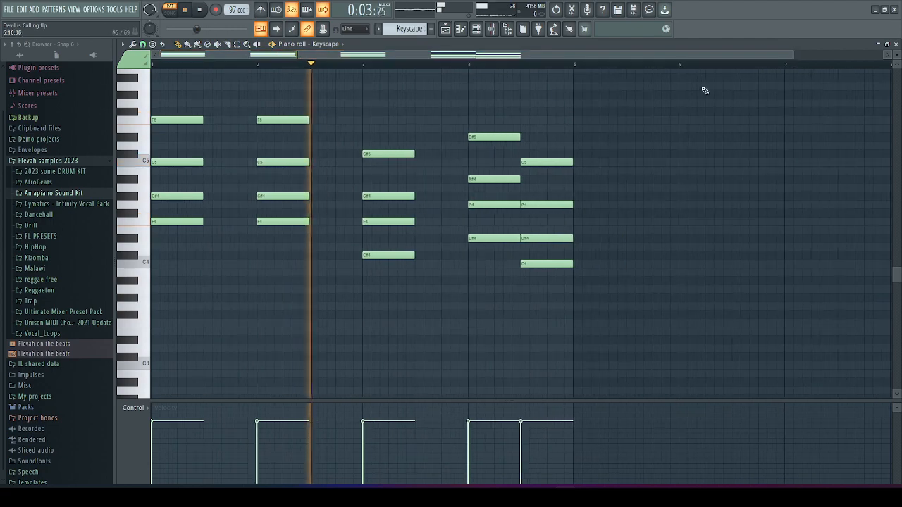
Inspect the Keyscape instrument's loaded piano preset from the channel rack, closing it and stopping playback when done.
{"action": "key", "text": "F6"}
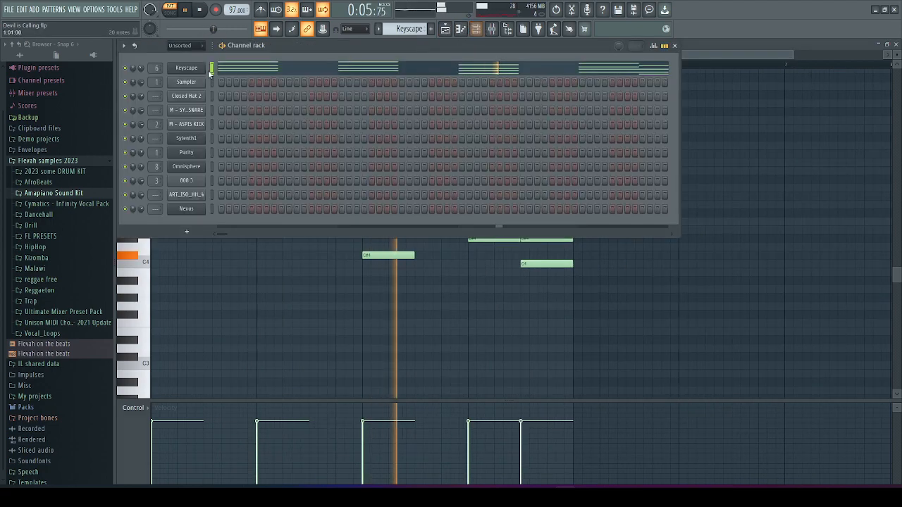
{"action": "left_click", "coordinate": [183, 70]}
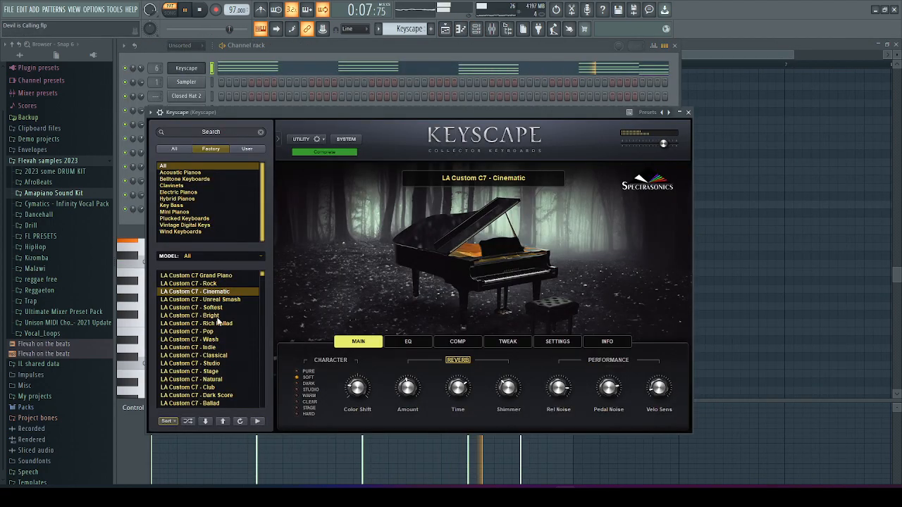
{"action": "left_click", "coordinate": [688, 113]}
{"action": "key", "text": "space"}
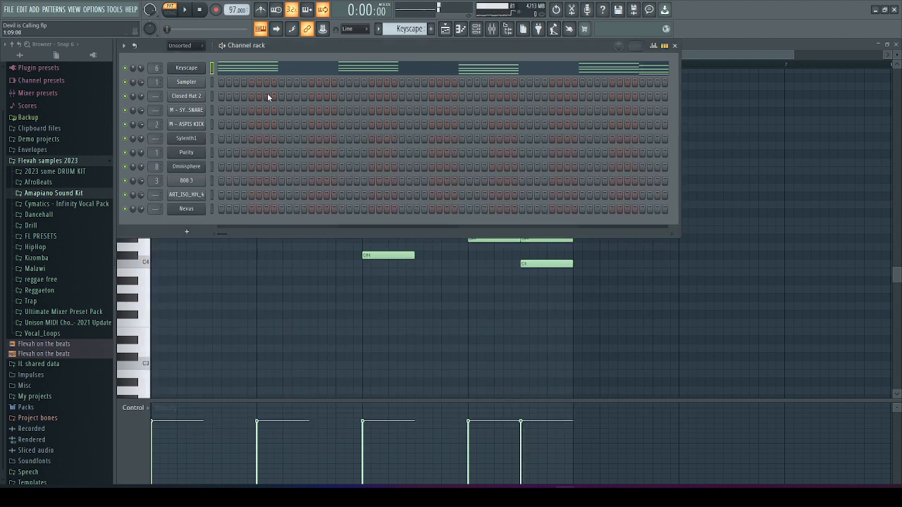
Play the Closed Hat 2 pattern and view its notes in the piano roll.
{"action": "scroll", "coordinate": [399, 31], "scroll_direction": "down", "scroll_amount": 2}
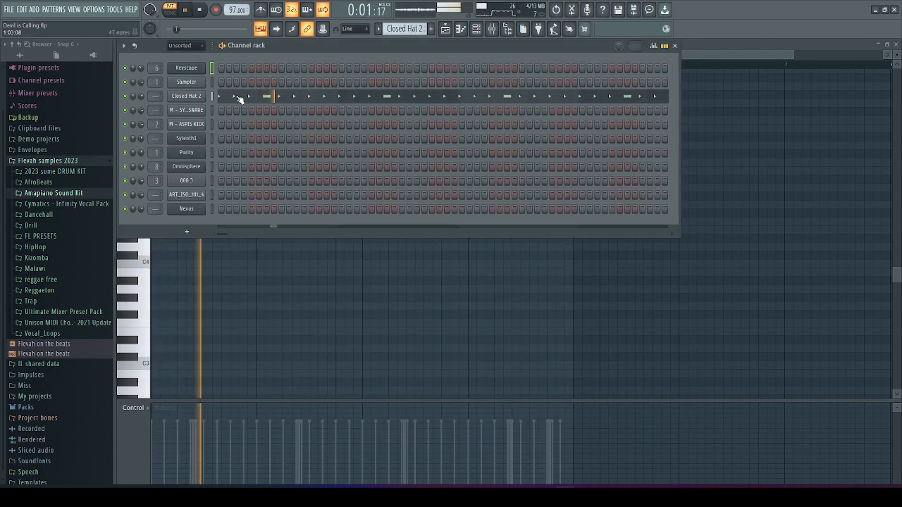
{"action": "key", "text": "F6"}
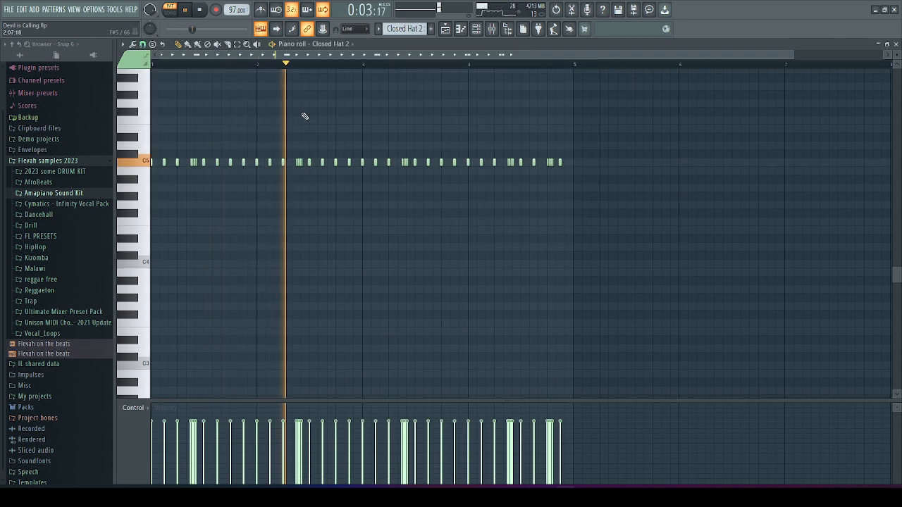
{"action": "key", "text": "F6"}
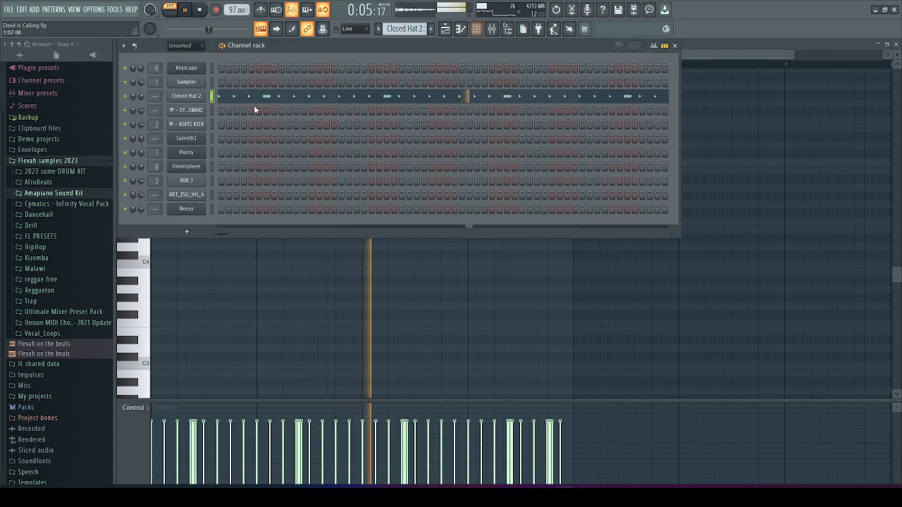
{"action": "key", "text": "space"}
Listen to the M - SYLLA SNARE and M - ASPIS KICK patterns one after the other.
{"action": "scroll", "coordinate": [410, 29], "scroll_direction": "down", "scroll_amount": 1}
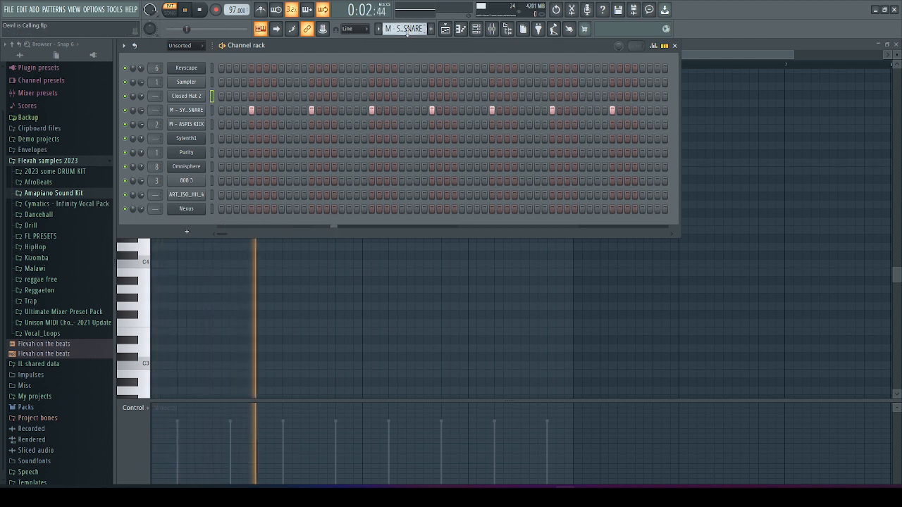
{"action": "scroll", "coordinate": [406, 31], "scroll_direction": "down", "scroll_amount": 1}
{"action": "key", "text": "space"}
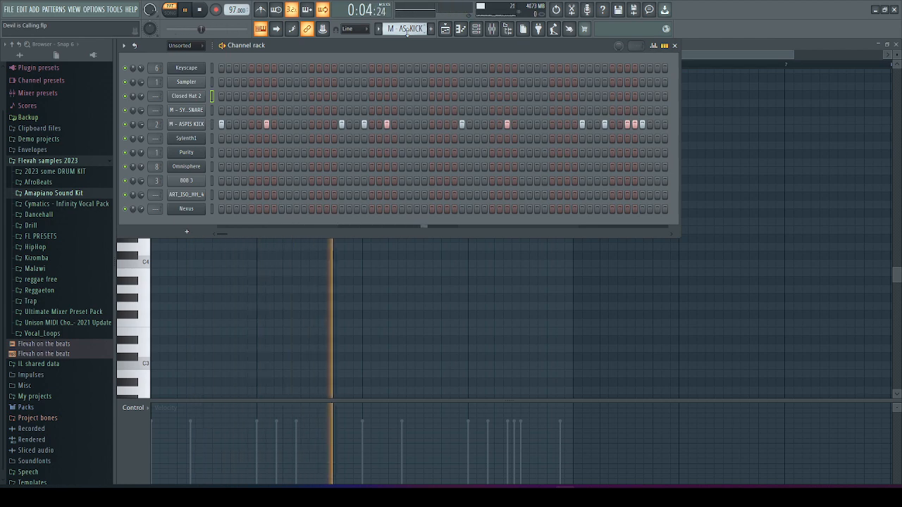
{"action": "key", "text": "space"}
Play the Sylenth1 pattern and inspect the preset loaded in its instrument window.
{"action": "scroll", "coordinate": [406, 31], "scroll_direction": "down", "scroll_amount": 1}
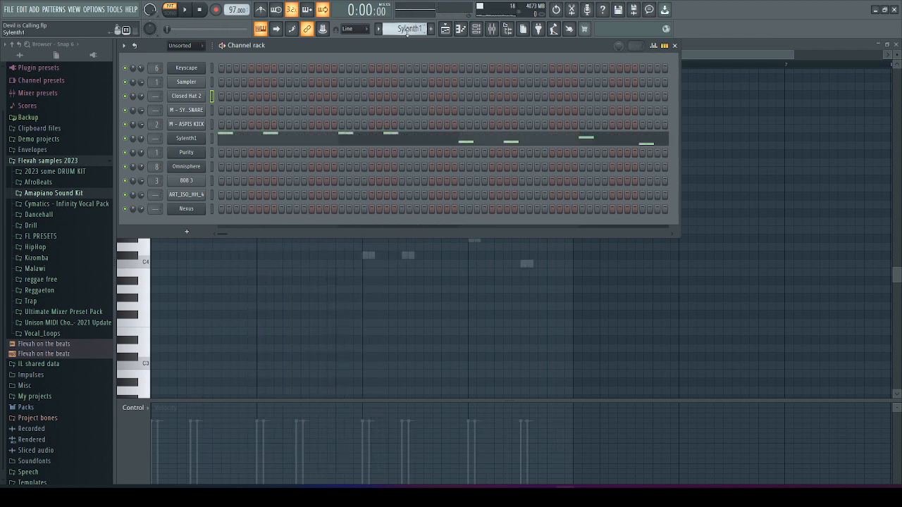
{"action": "key", "text": "space"}
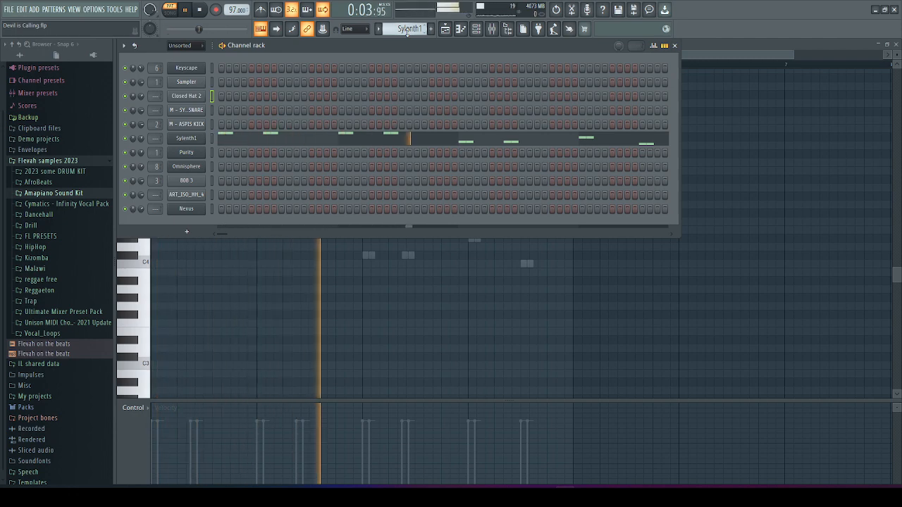
{"action": "left_click", "coordinate": [195, 140]}
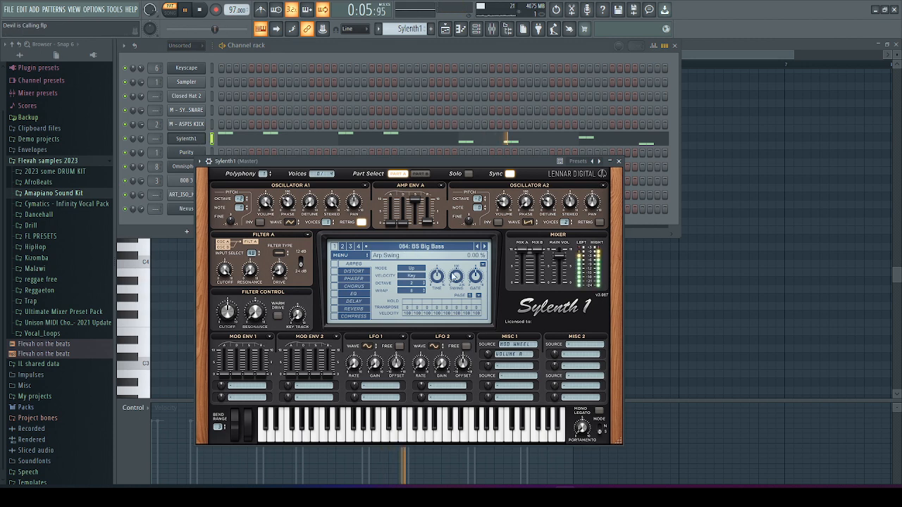
{"action": "left_click", "coordinate": [618, 162]}
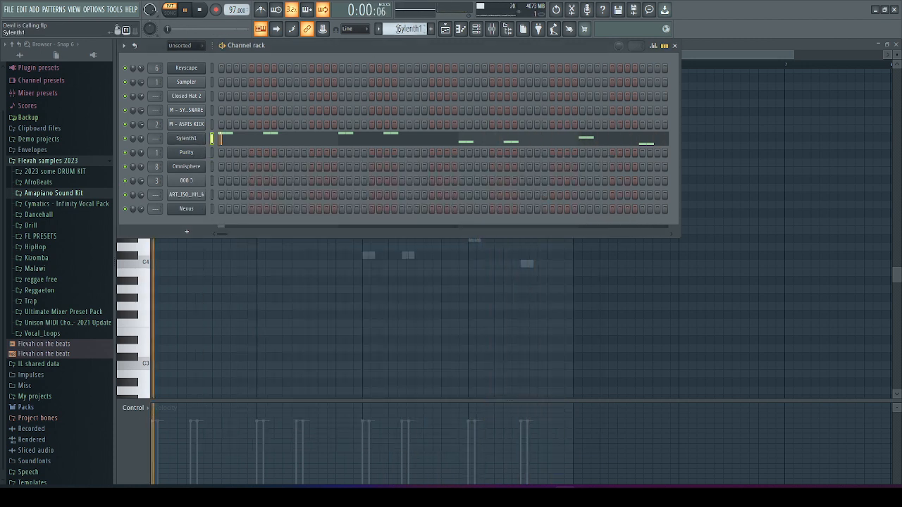
{"action": "key", "text": "space"}
Play the Purity pattern and inspect the instrument's layered sounds and its preset list.
{"action": "scroll", "coordinate": [399, 29], "scroll_direction": "down", "scroll_amount": 1}
{"action": "key", "text": "space"}
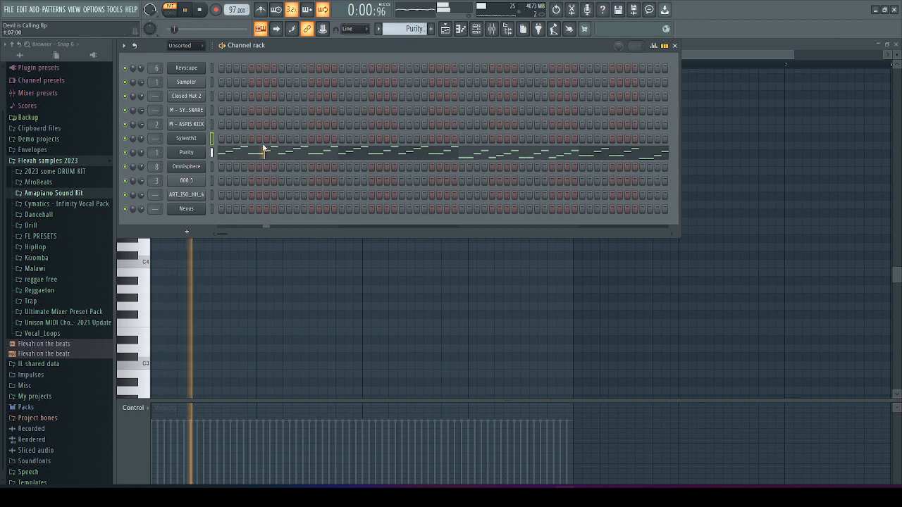
{"action": "left_click", "coordinate": [205, 152]}
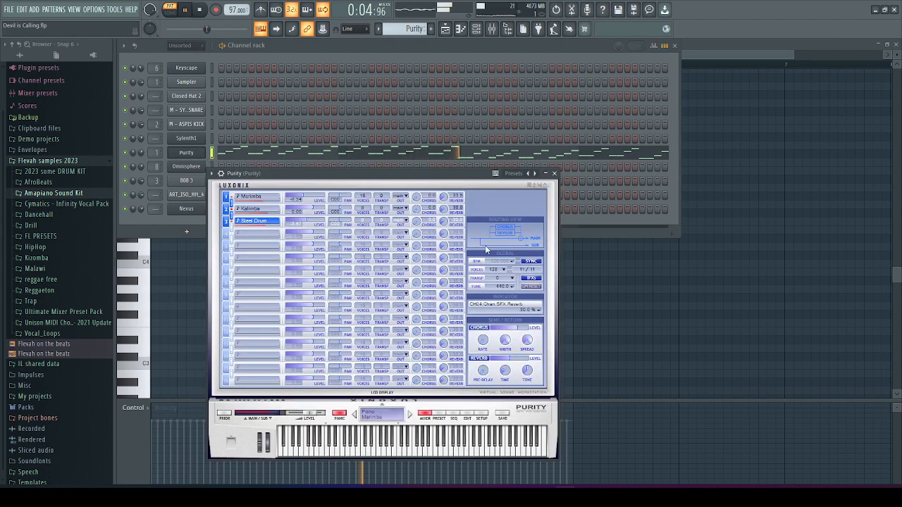
{"action": "left_click", "coordinate": [442, 420]}
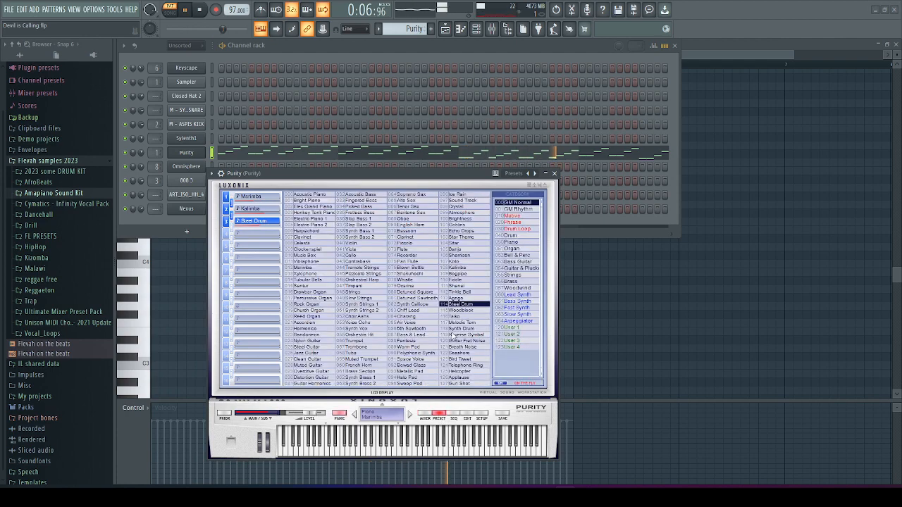
{"action": "left_click", "coordinate": [557, 173]}
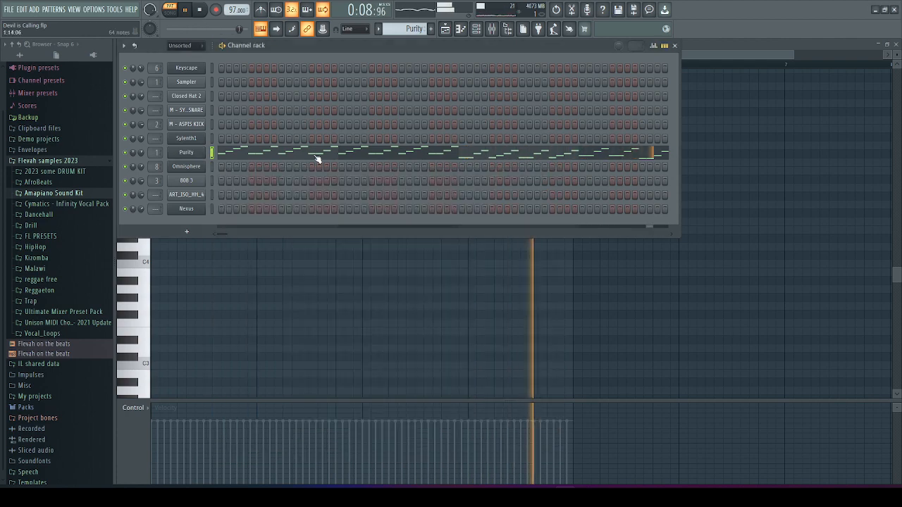
View the Purity melody in the piano roll during playback, and return to the channel rack.
{"action": "left_click", "coordinate": [317, 153]}
{"action": "scroll", "coordinate": [324, 177], "scroll_direction": "up", "scroll_amount": 1}
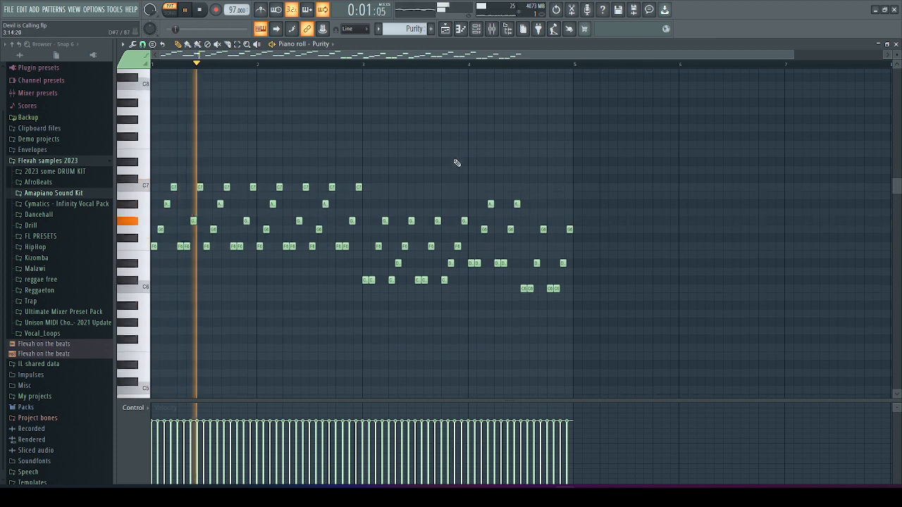
{"action": "left_click", "coordinate": [475, 28]}
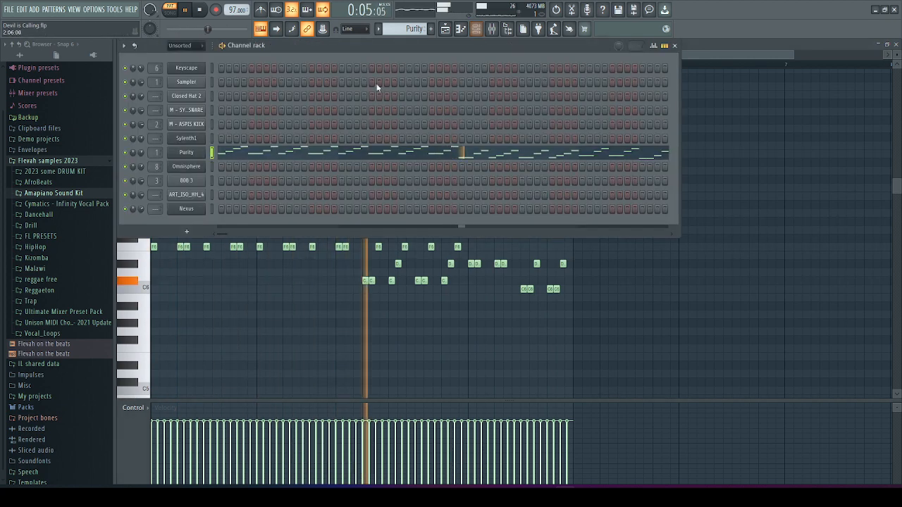
{"action": "key", "text": "space"}
Play the Omnisphere pattern and inspect the choir patch loaded in its instrument.
{"action": "scroll", "coordinate": [403, 29], "scroll_direction": "down", "scroll_amount": 1}
{"action": "key", "text": "space"}
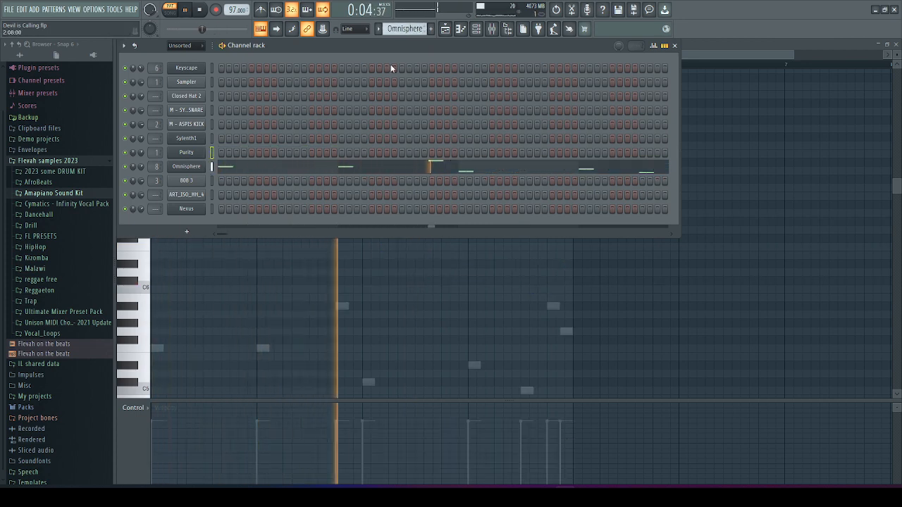
{"action": "key", "text": "space"}
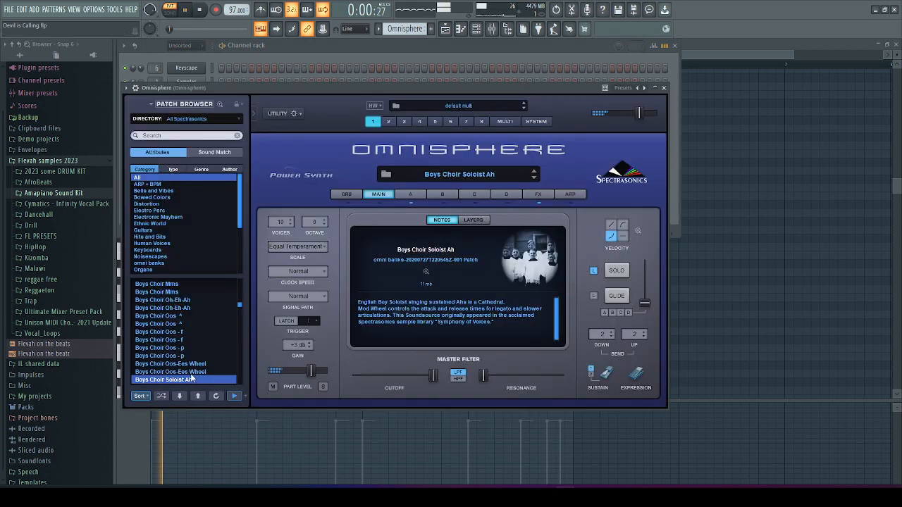
{"action": "left_click", "coordinate": [663, 88]}
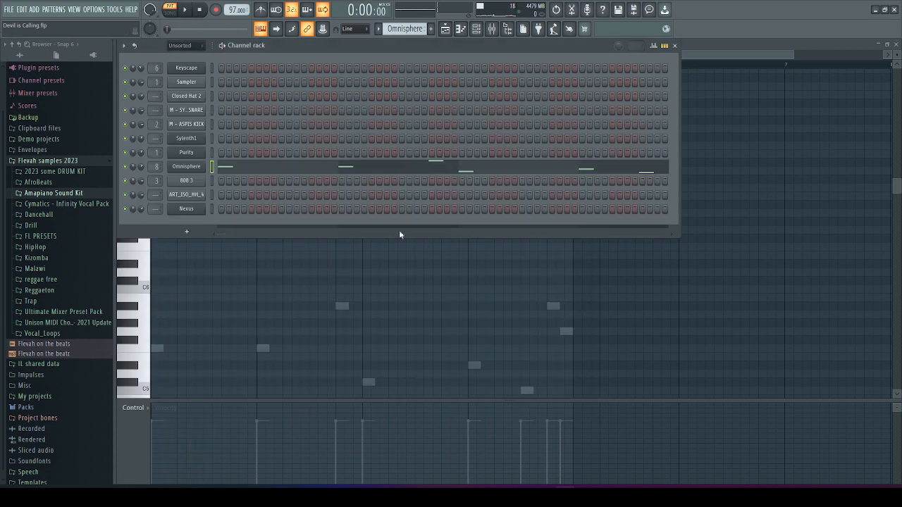
Return to the playlist and play the full arrangement around bar 7.
{"action": "left_click", "coordinate": [446, 31]}
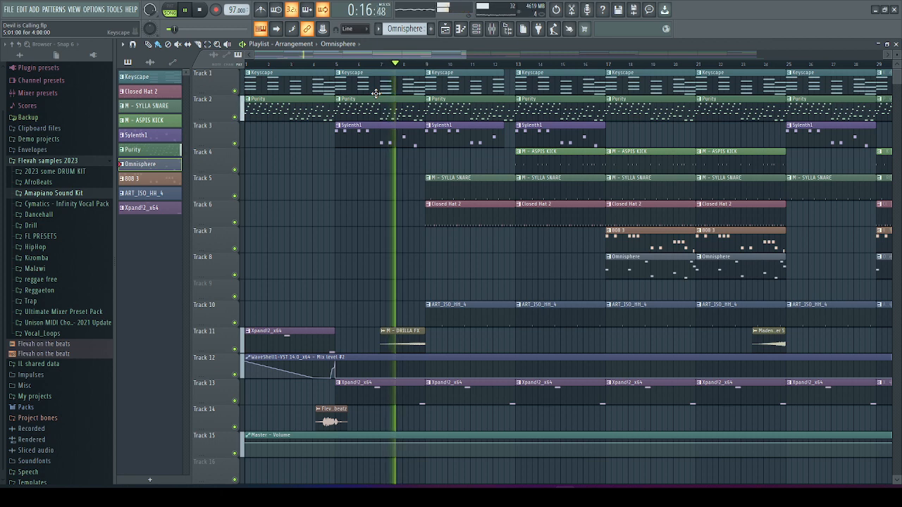
{"action": "key", "text": "space"}
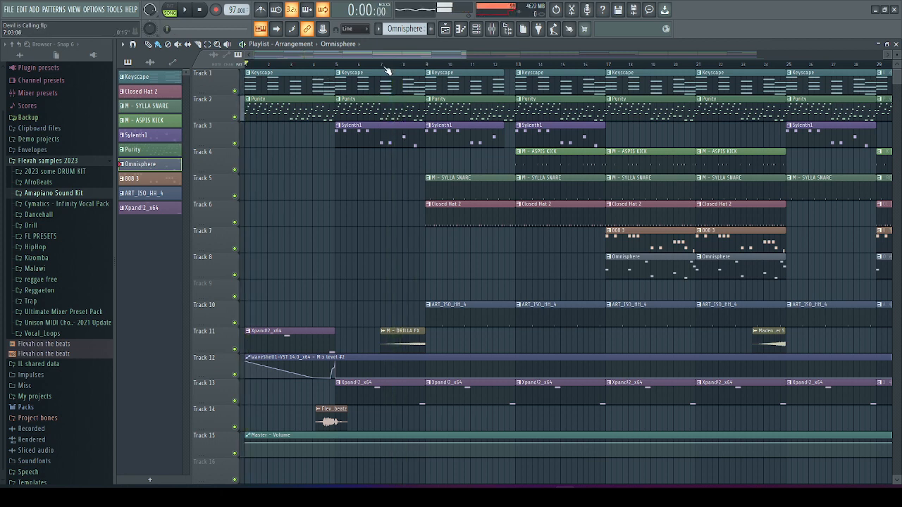
{"action": "key", "text": "space"}
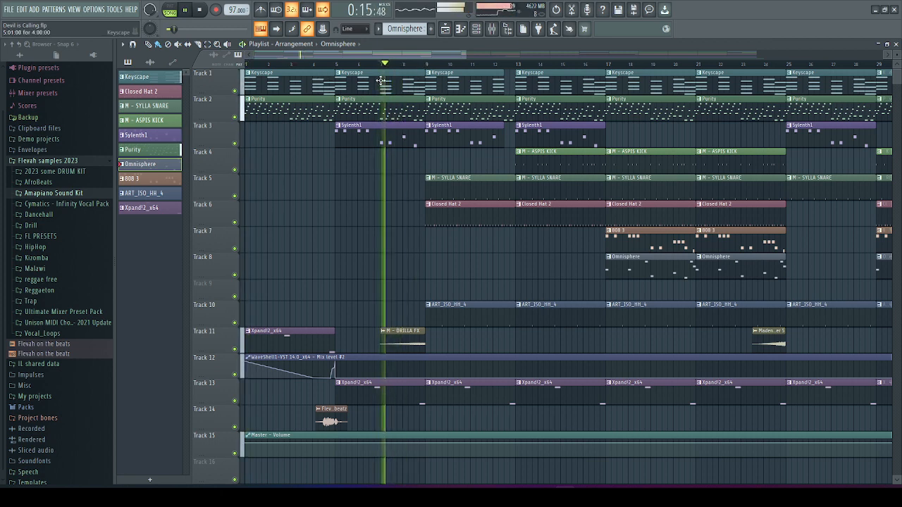
{"action": "key", "text": "space"}
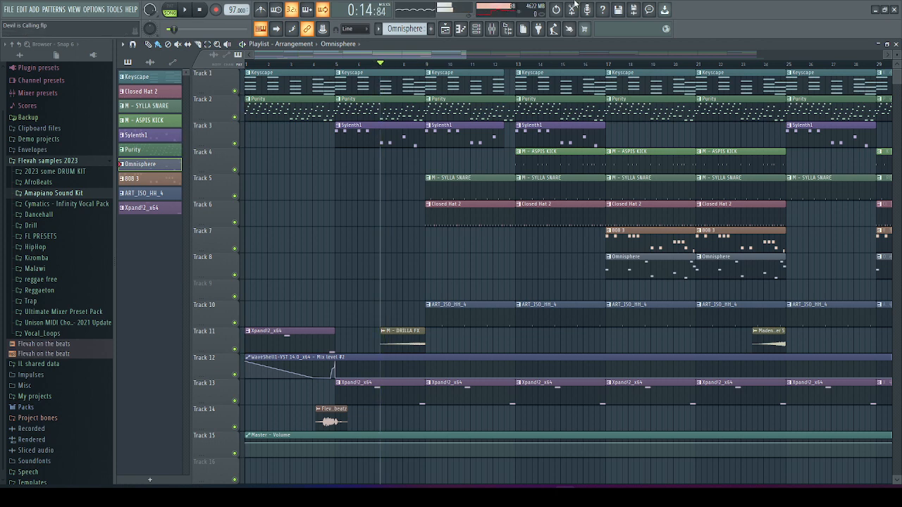
Set the FL Studio ASIO buffer length to 2048 in the audio settings.
{"action": "left_click", "coordinate": [504, 11]}
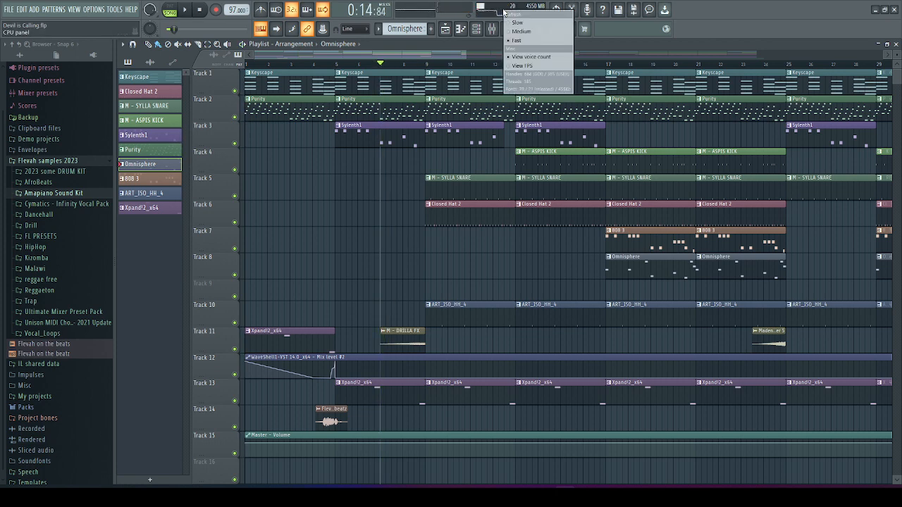
{"action": "left_click", "coordinate": [499, 13]}
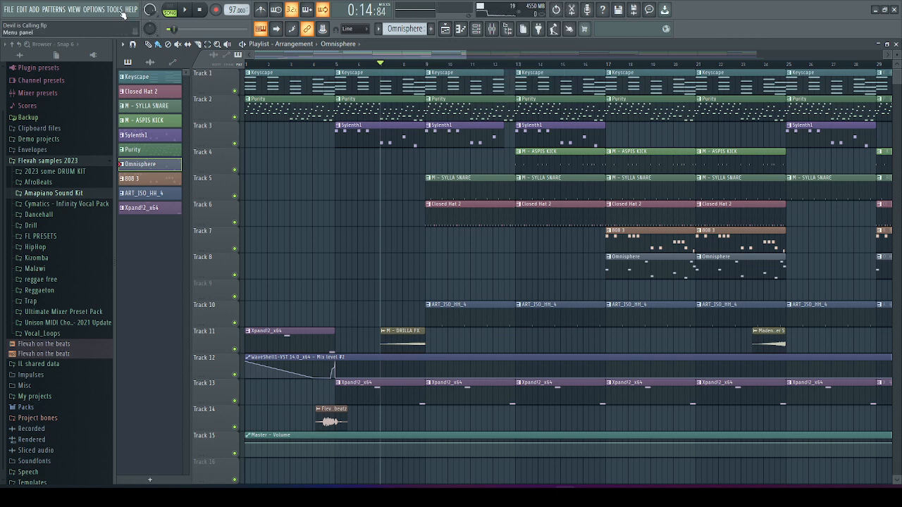
{"action": "left_click", "coordinate": [97, 10]}
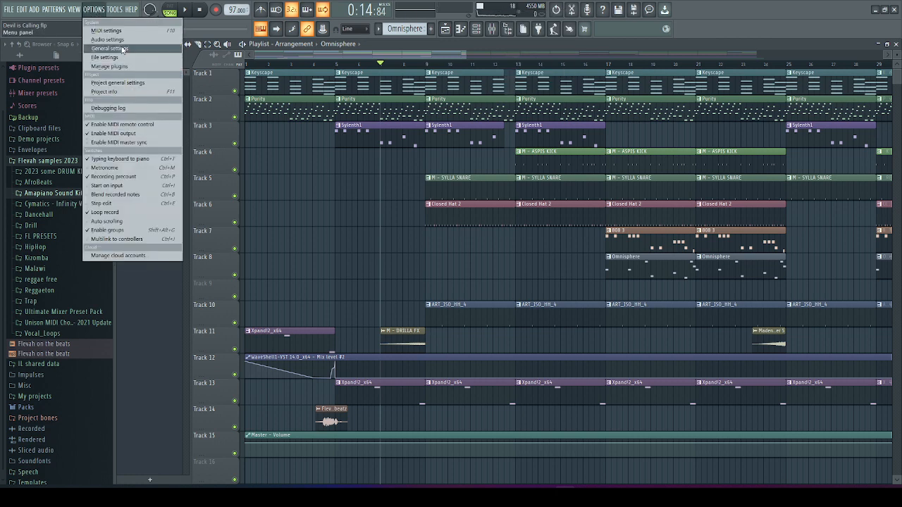
{"action": "left_click", "coordinate": [119, 39]}
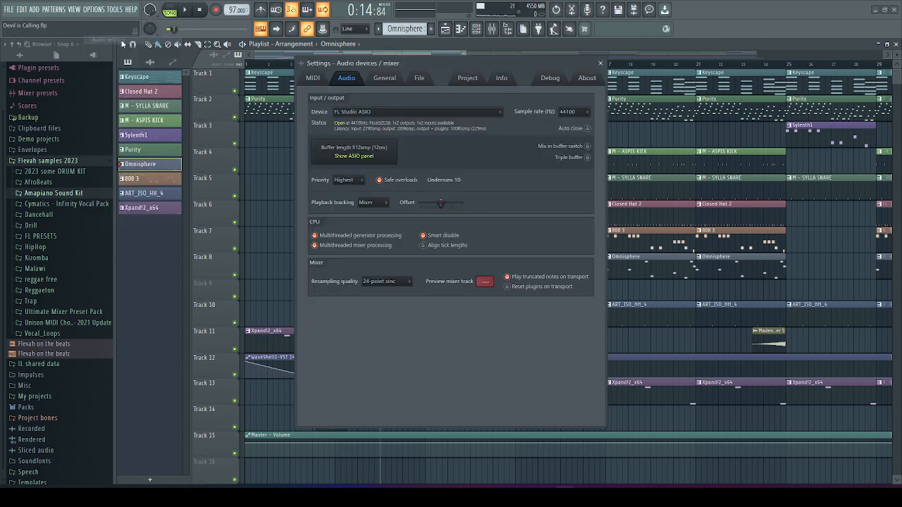
{"action": "left_click", "coordinate": [354, 156]}
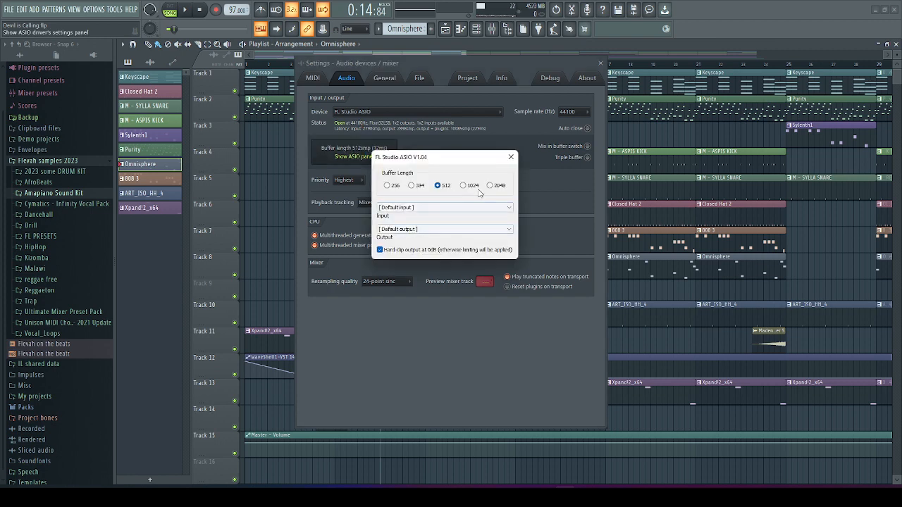
{"action": "left_click", "coordinate": [511, 157]}
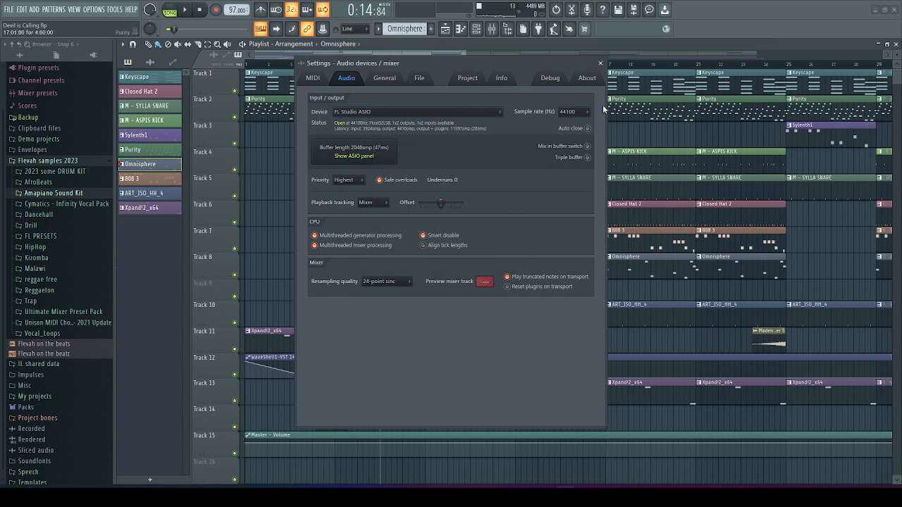
{"action": "left_click", "coordinate": [600, 64]}
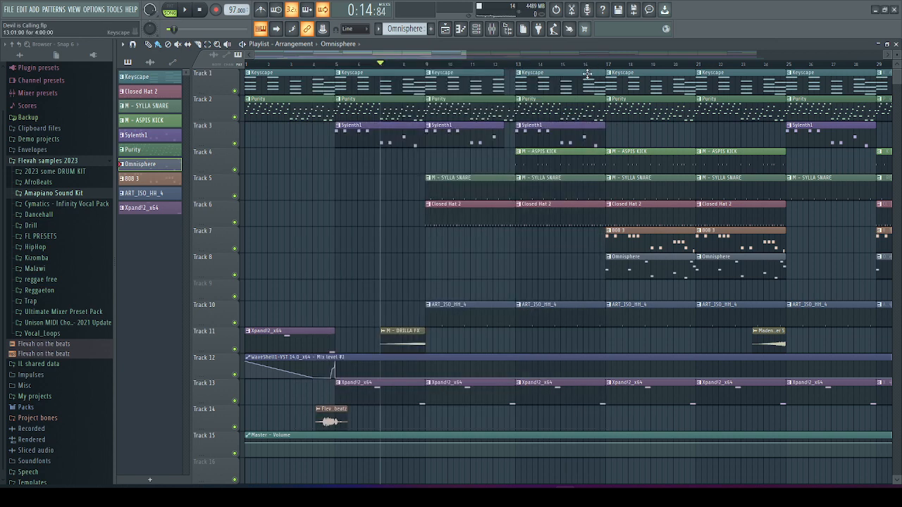
Play the arrangement while viewing the channel rack and mixer, and return to the playlist.
{"action": "key", "text": "F5"}
{"action": "key", "text": "F9"}
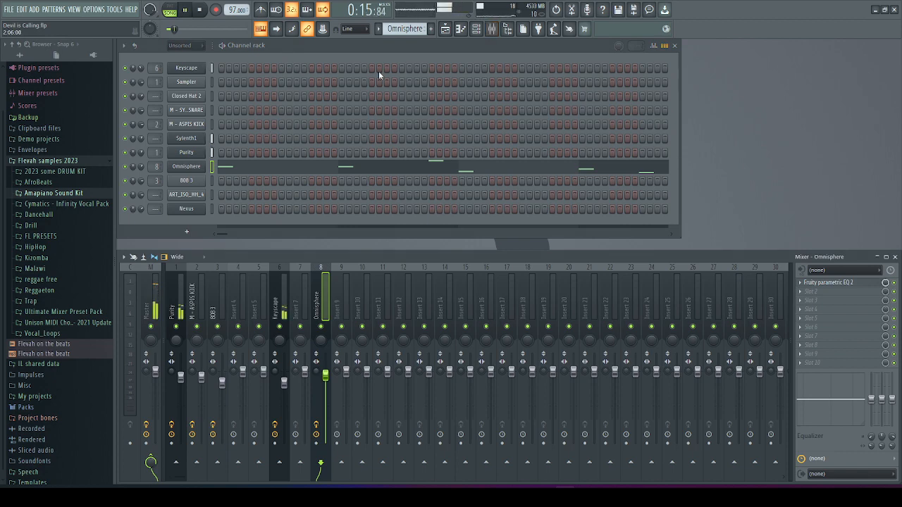
{"action": "left_click", "coordinate": [448, 32]}
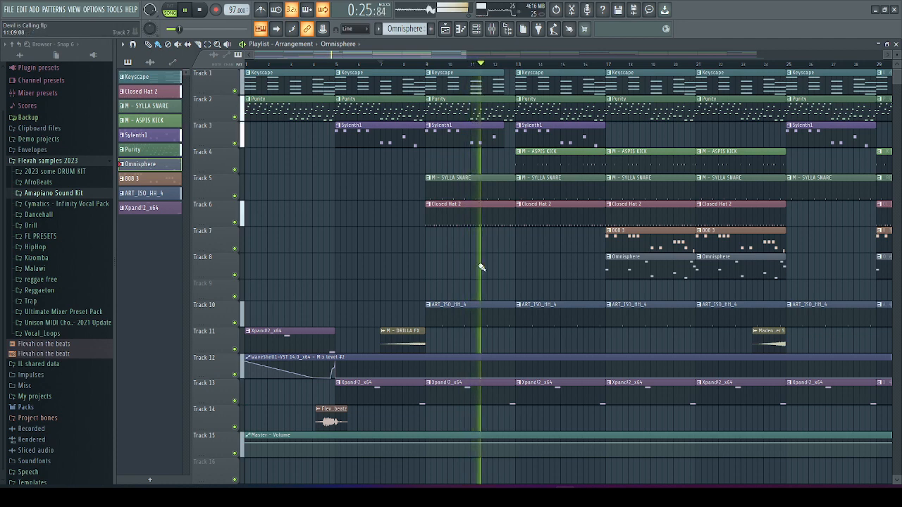
Select the Xpand!2_x64 pattern and lower the Nexus channel volume to 50% during playback.
{"action": "left_click", "coordinate": [463, 388]}
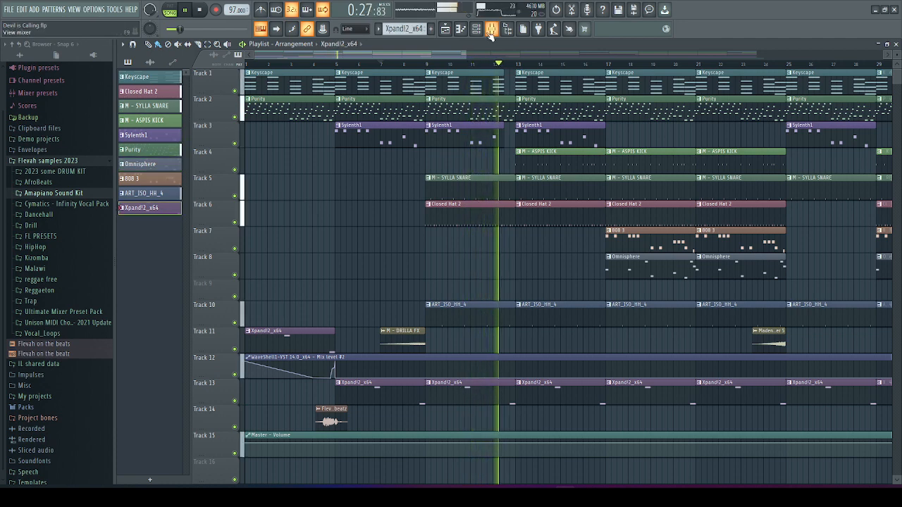
{"action": "key", "text": "F6"}
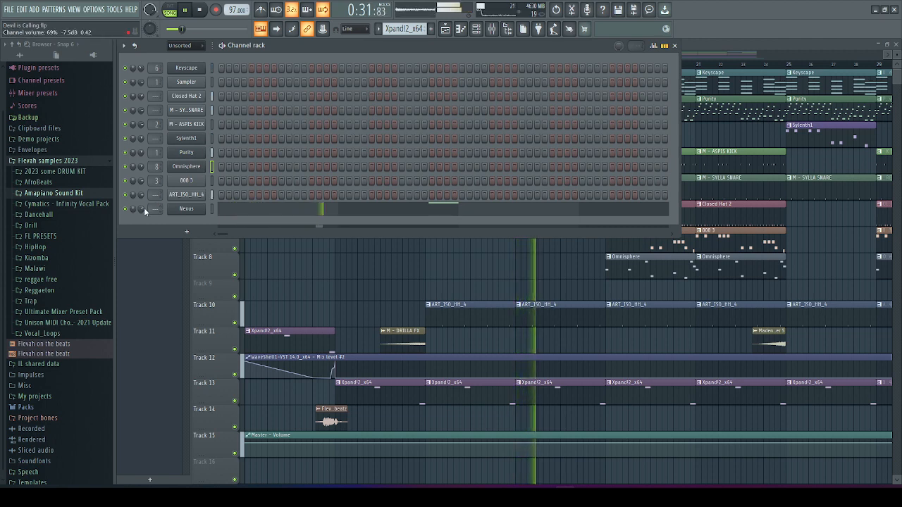
{"action": "scroll", "coordinate": [141, 207], "scroll_direction": "down", "scroll_amount": 5}
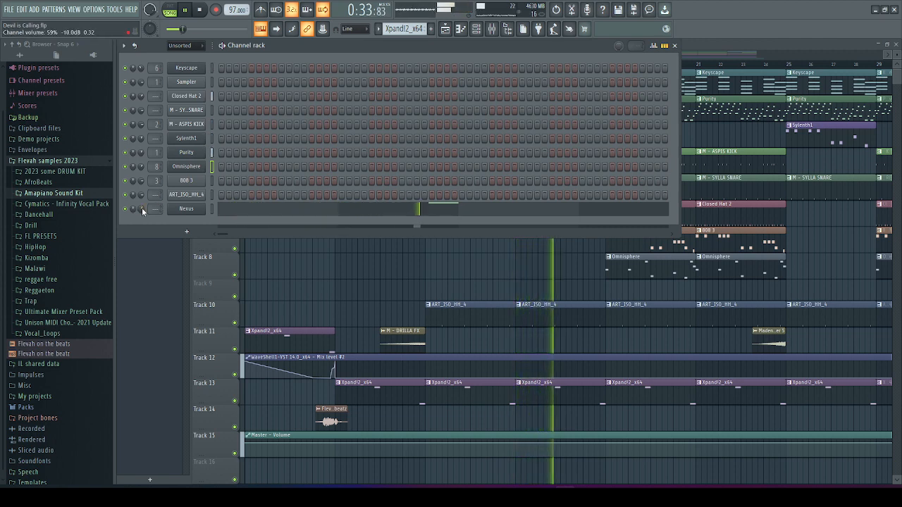
{"action": "scroll", "coordinate": [142, 207], "scroll_direction": "down", "scroll_amount": 1}
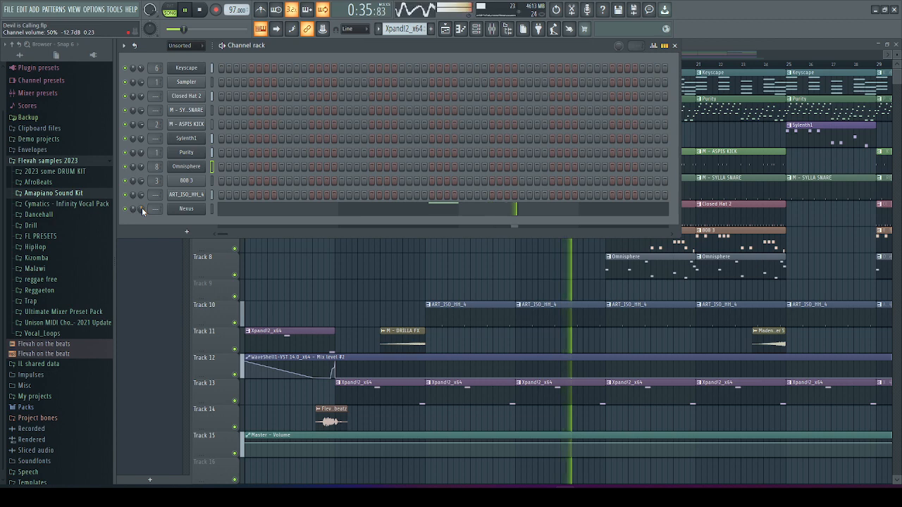
{"action": "key", "text": "F6"}
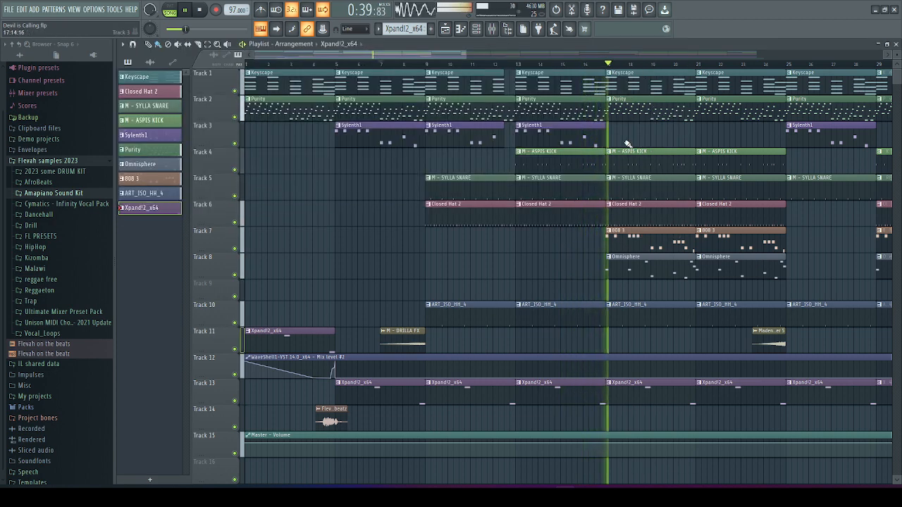
Stop the arrangement near bar 17 and play the Keyscape pattern's chords in the piano roll.
{"action": "left_click", "coordinate": [610, 64]}
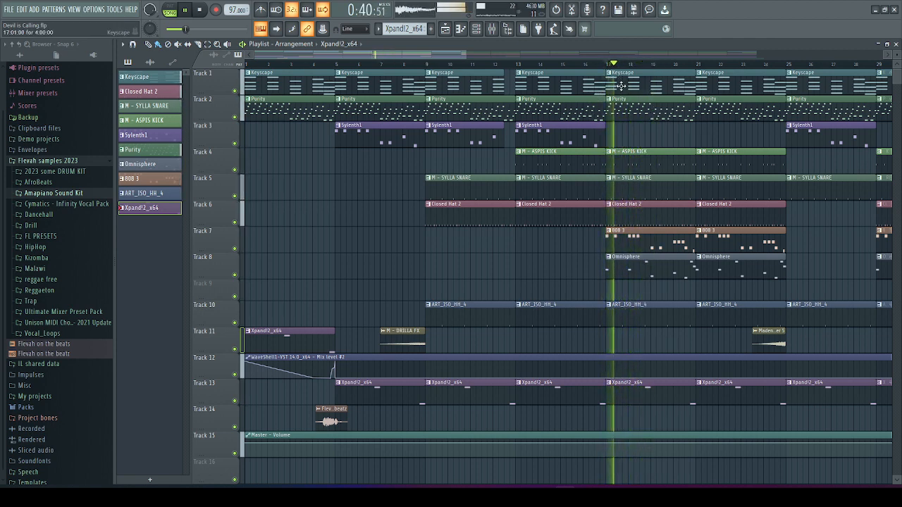
{"action": "key", "text": "space"}
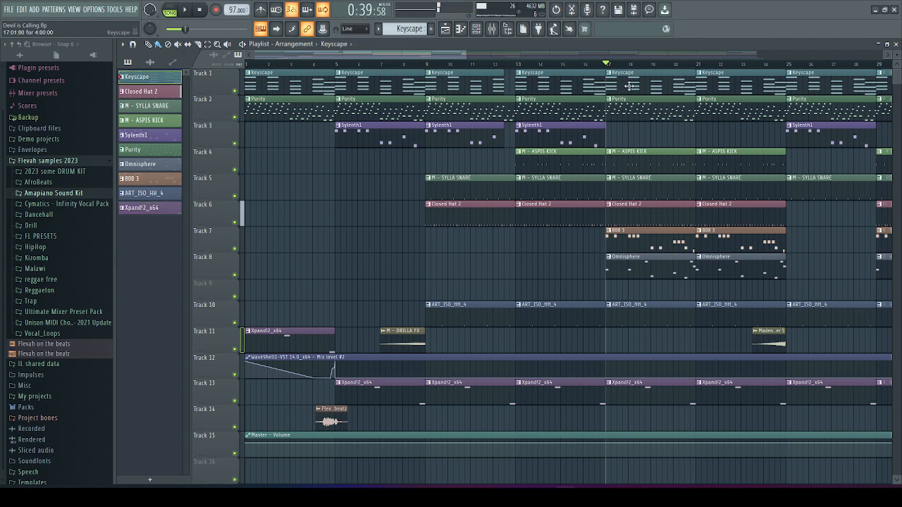
{"action": "double_click", "coordinate": [629, 86]}
{"action": "scroll", "coordinate": [352, 207], "scroll_direction": "down", "scroll_amount": 5}
{"action": "key", "text": "space"}
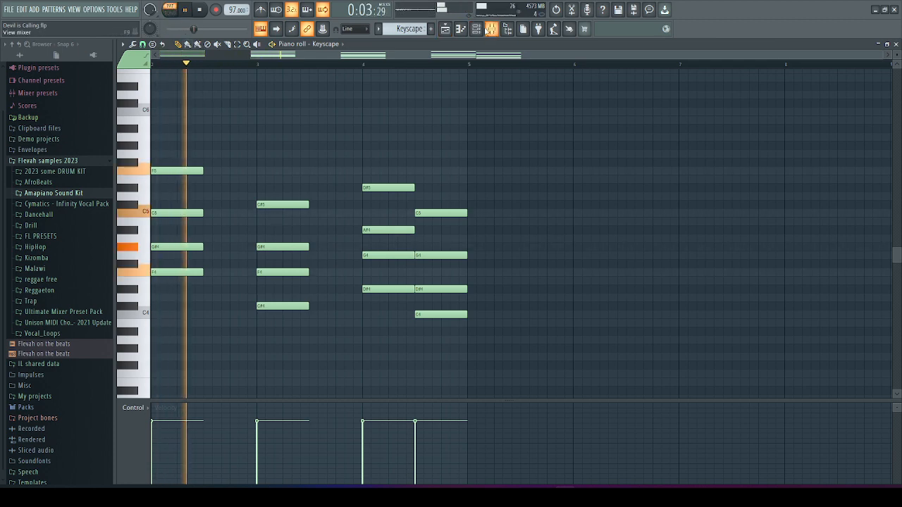
Inspect the Keyscape instrument's piano patch and the Kickstart effect on its mixer track.
{"action": "left_click", "coordinate": [491, 29]}
{"action": "left_click", "coordinate": [186, 68]}
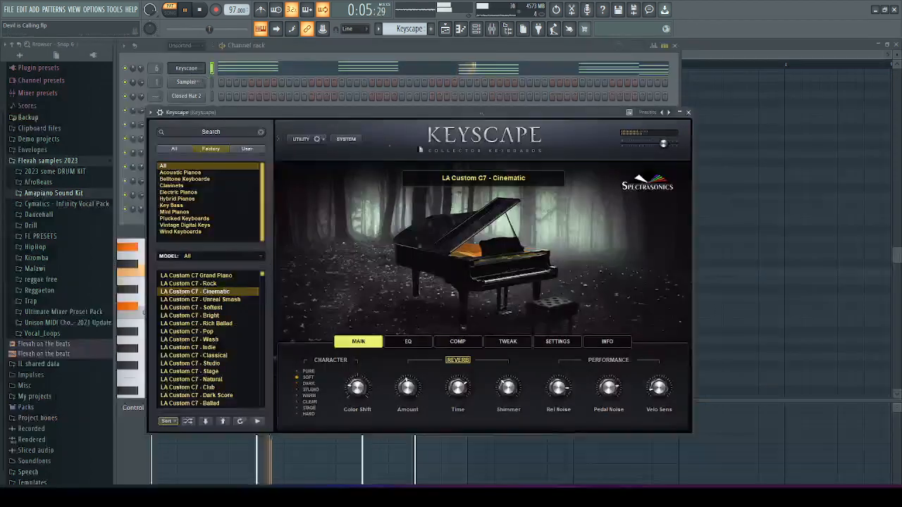
{"action": "left_click", "coordinate": [493, 29]}
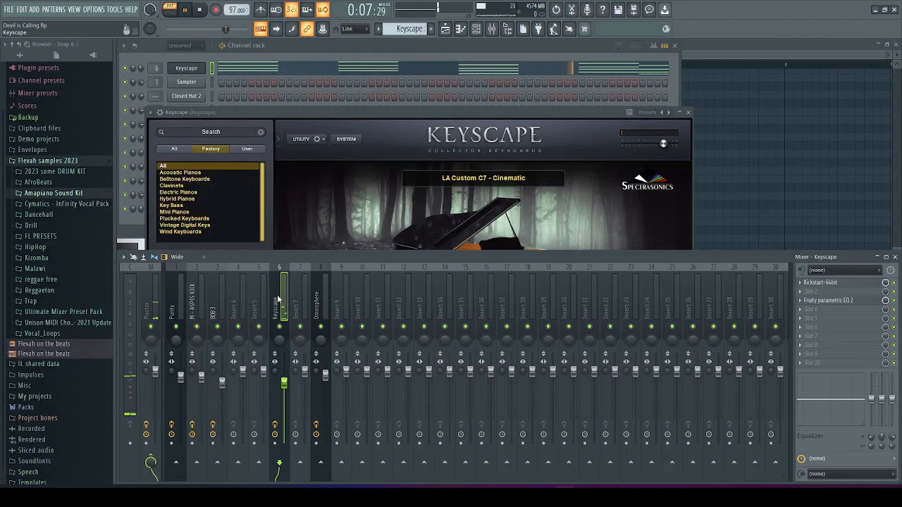
{"action": "left_click", "coordinate": [819, 284]}
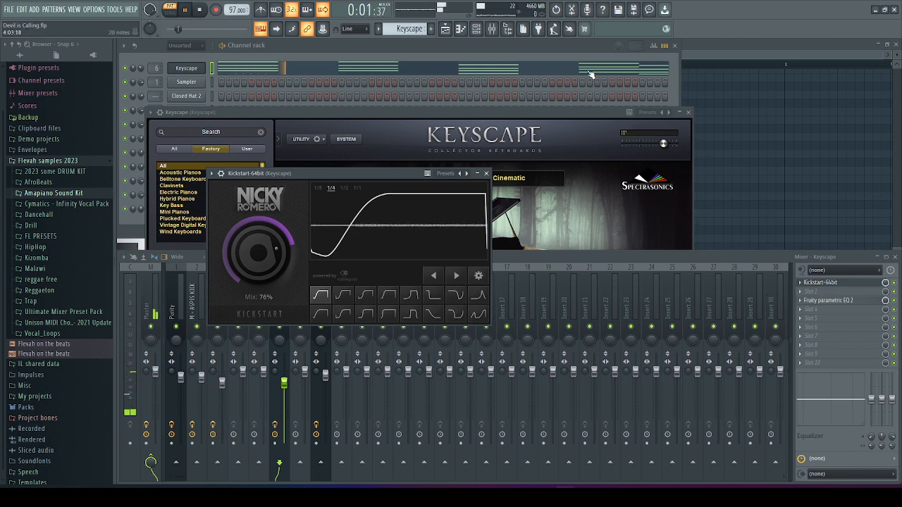
Audition the patterns from Closed Hat 2 through M - ASPIS KICK to Sylenth1 in the channel rack.
{"action": "scroll", "coordinate": [413, 26], "scroll_direction": "down", "scroll_amount": 1}
{"action": "key", "text": "space"}
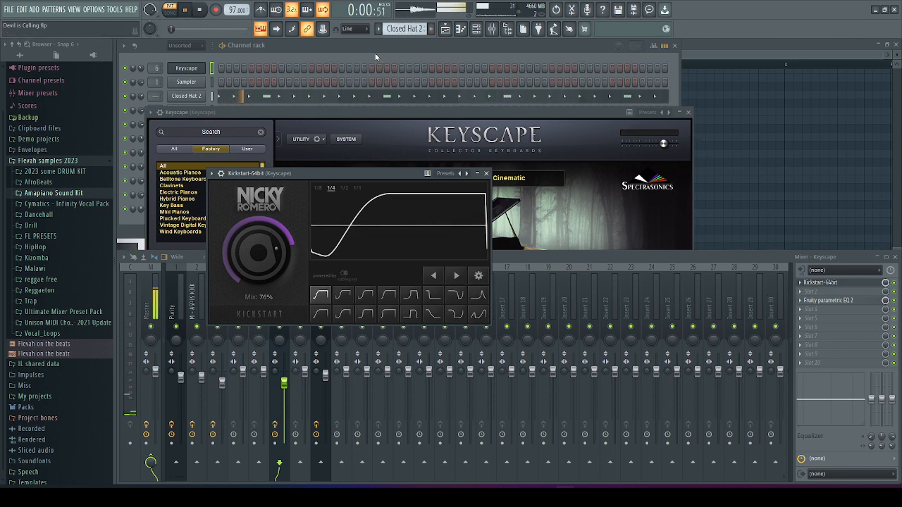
{"action": "left_click", "coordinate": [386, 50]}
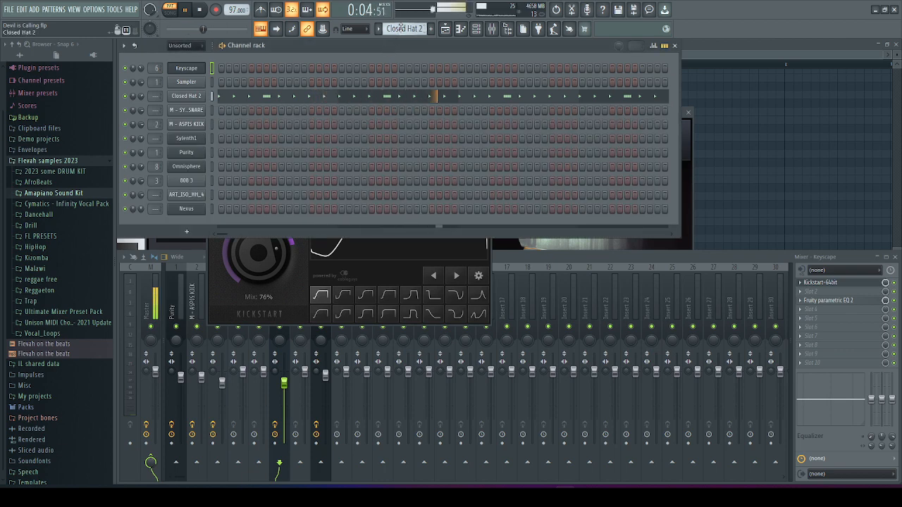
{"action": "scroll", "coordinate": [400, 29], "scroll_direction": "down", "scroll_amount": 1}
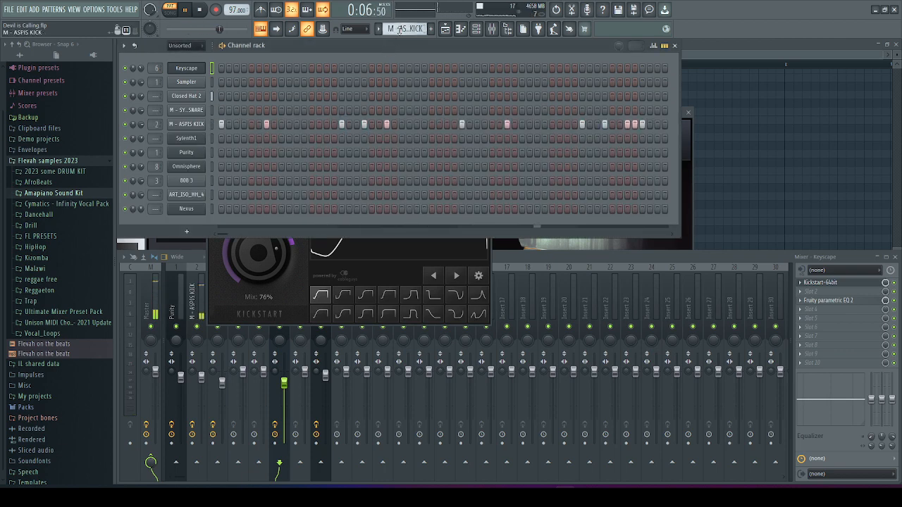
{"action": "scroll", "coordinate": [400, 30], "scroll_direction": "down", "scroll_amount": 1}
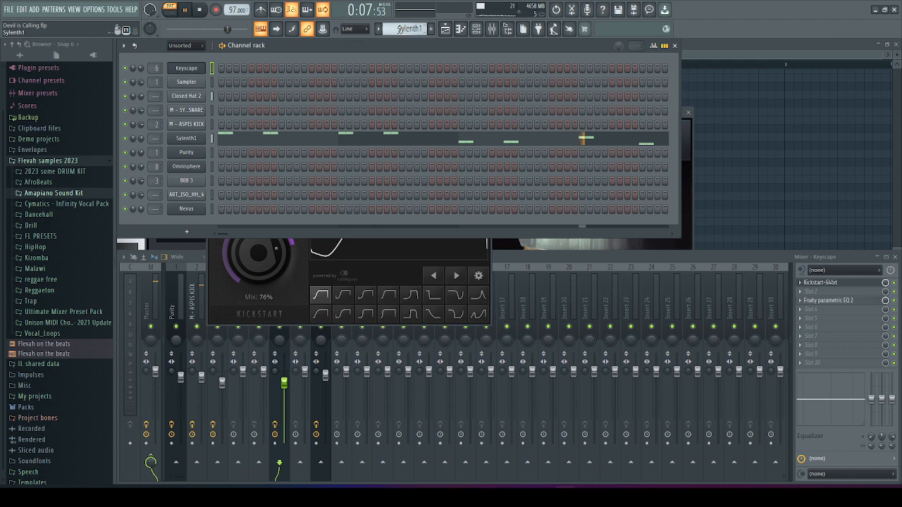
Inspect the Sylenth1 instrument's bass preset and view the pattern's notes in the piano roll.
{"action": "left_click", "coordinate": [193, 141]}
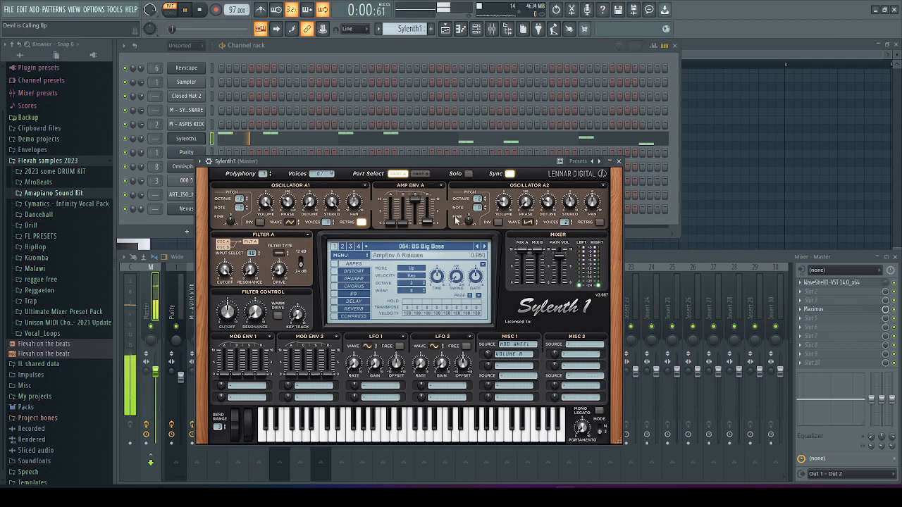
{"action": "left_click", "coordinate": [619, 161]}
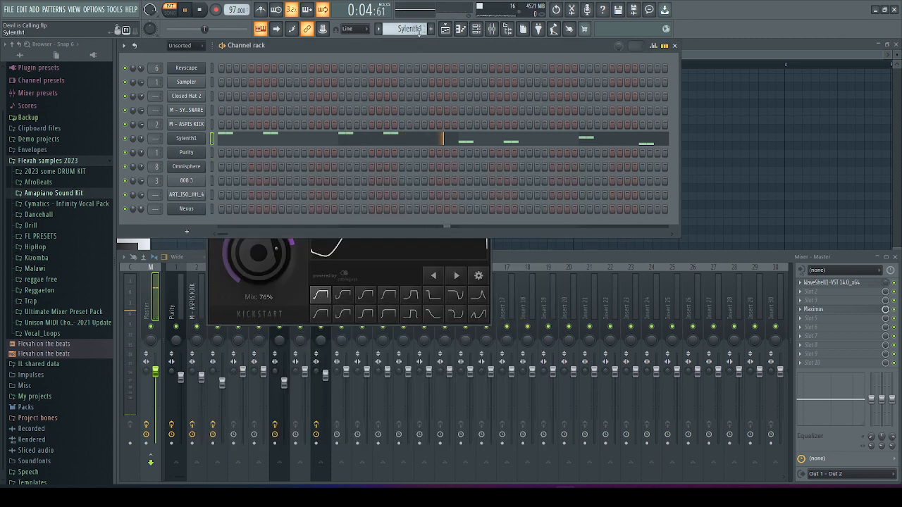
{"action": "left_click", "coordinate": [367, 141]}
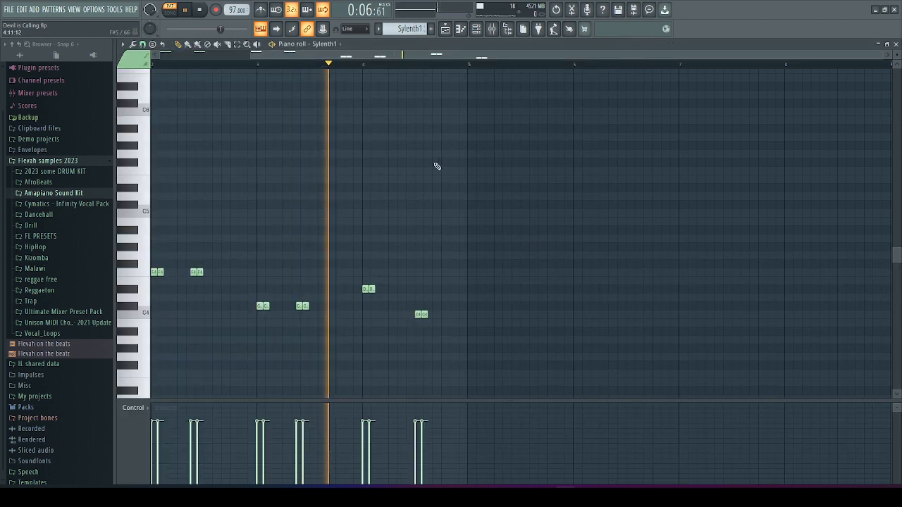
{"action": "left_click", "coordinate": [460, 29]}
Play the Purity pattern, view its full melody in the piano roll and inspect the instrument's layered sounds.
{"action": "scroll", "coordinate": [405, 30], "scroll_direction": "down", "scroll_amount": 1}
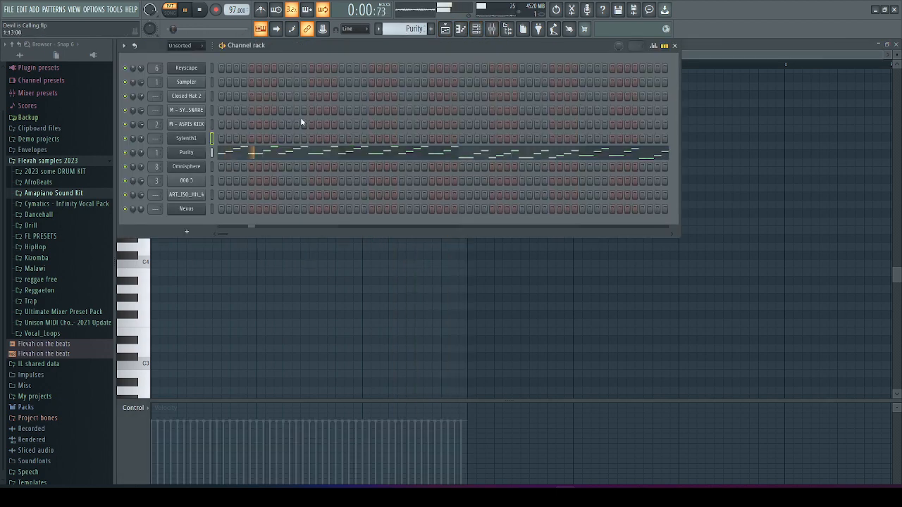
{"action": "left_click", "coordinate": [218, 155]}
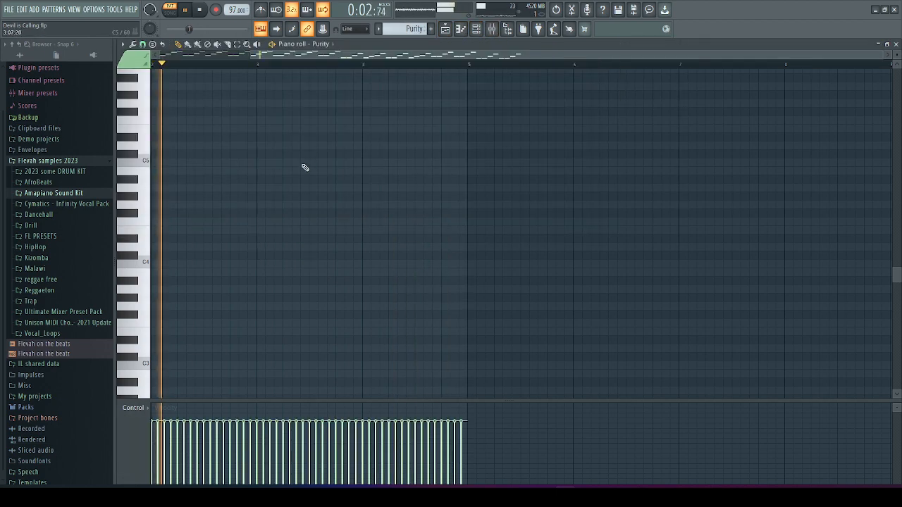
{"action": "scroll", "coordinate": [335, 215], "scroll_direction": "up", "scroll_amount": 3}
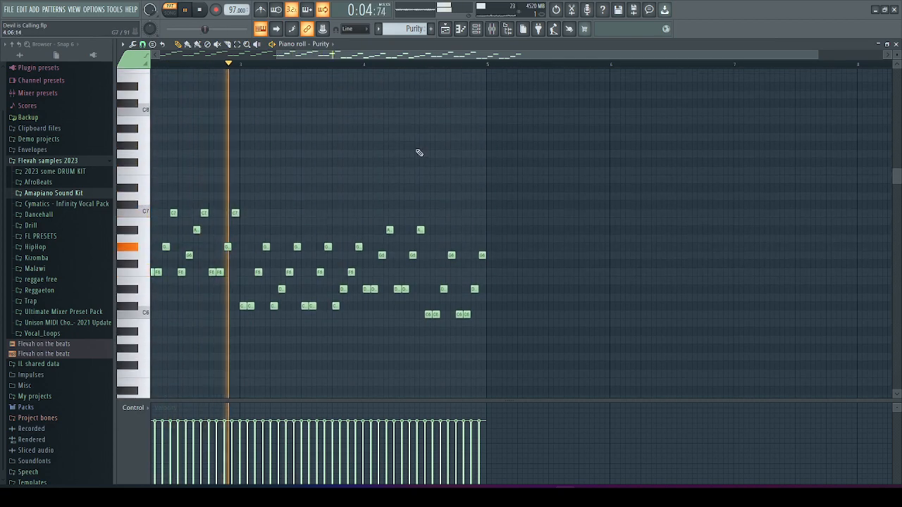
{"action": "left_click_drag", "start_coordinate": [456, 56], "coordinate": [317, 57]}
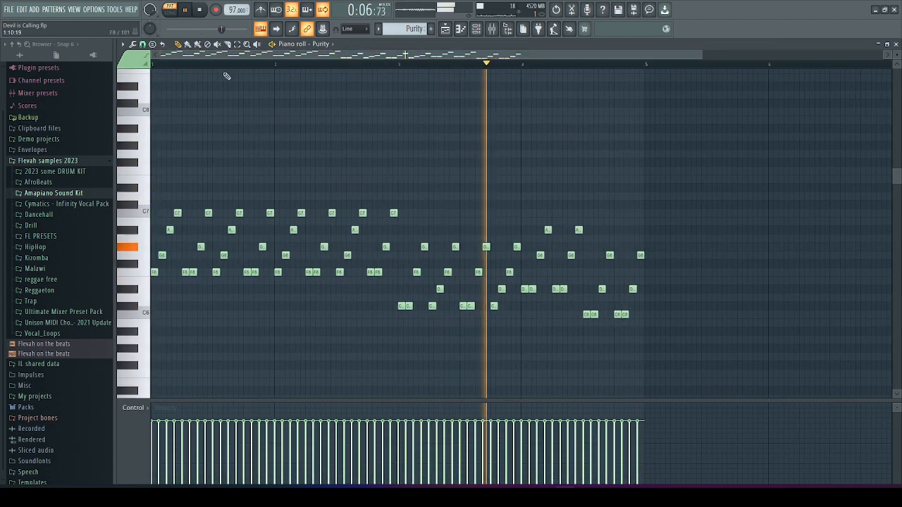
{"action": "left_click", "coordinate": [477, 29]}
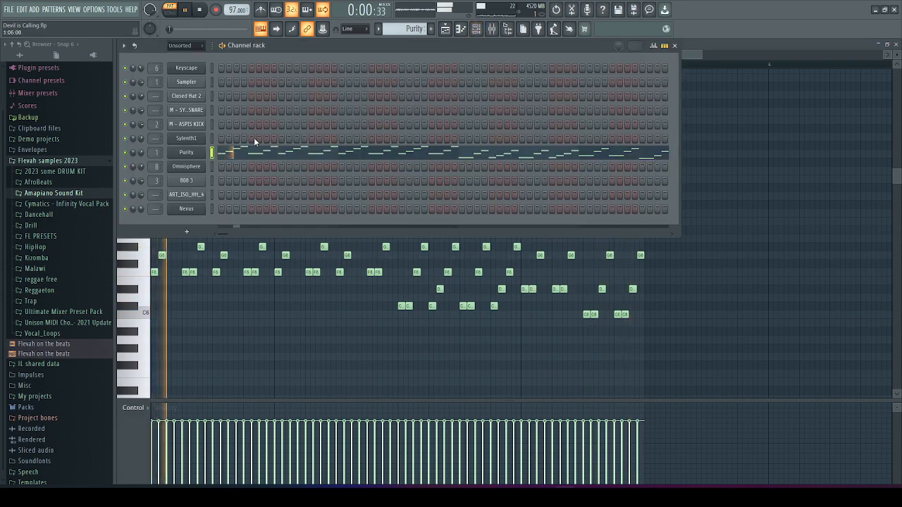
{"action": "left_click", "coordinate": [186, 152]}
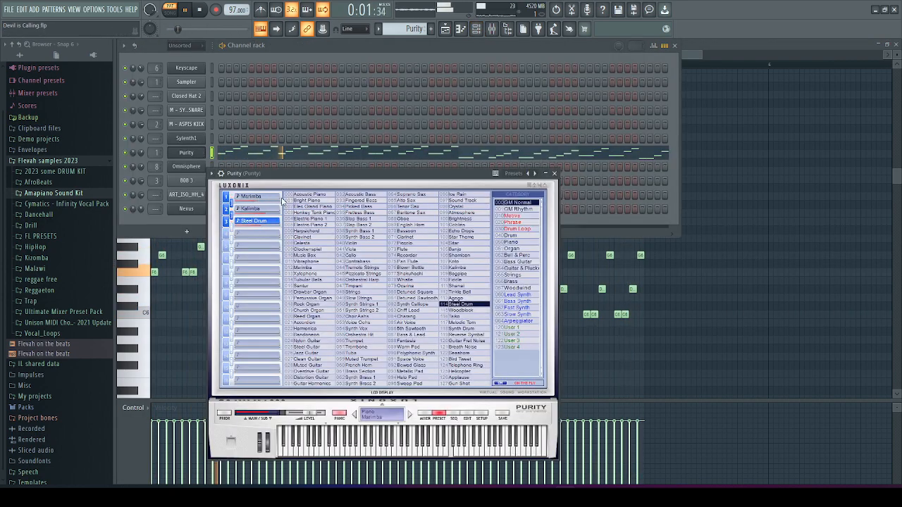
{"action": "left_click", "coordinate": [555, 174]}
Play the Omnisphere pattern and view its notes in the piano roll.
{"action": "scroll", "coordinate": [404, 29], "scroll_direction": "down", "scroll_amount": 1}
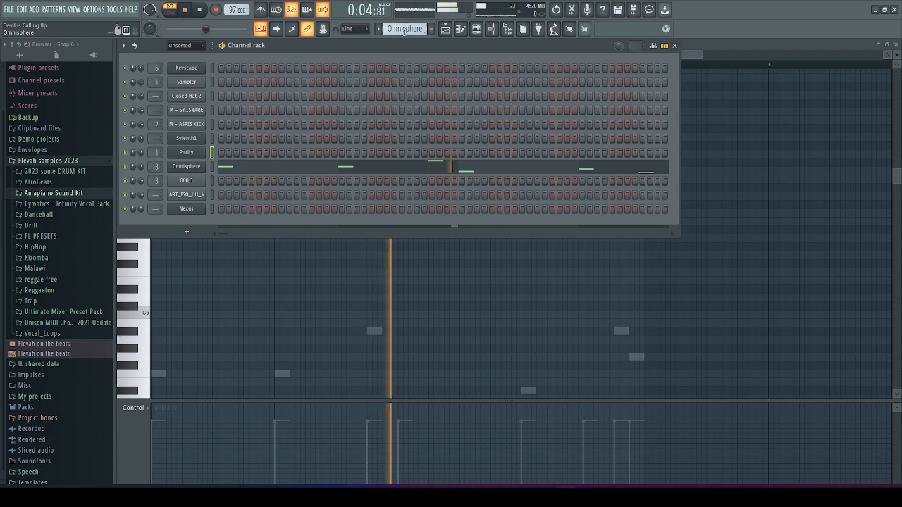
{"action": "left_click", "coordinate": [229, 171]}
{"action": "scroll", "coordinate": [412, 284], "scroll_direction": "down", "scroll_amount": 3}
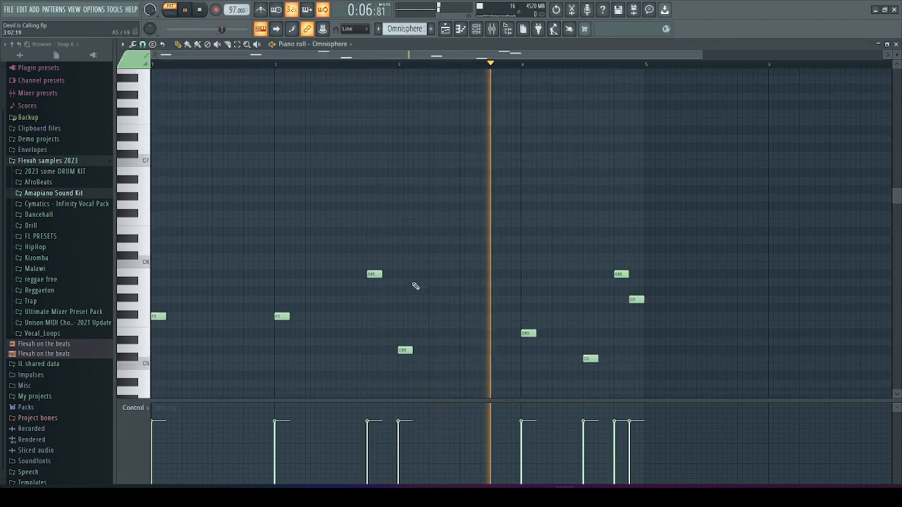
View the lower notes of the Omnisphere pattern and inspect the choir patch loaded in the Omnisphere instrument.
{"action": "scroll", "coordinate": [416, 286], "scroll_direction": "down", "scroll_amount": 2}
{"action": "key", "text": "F6"}
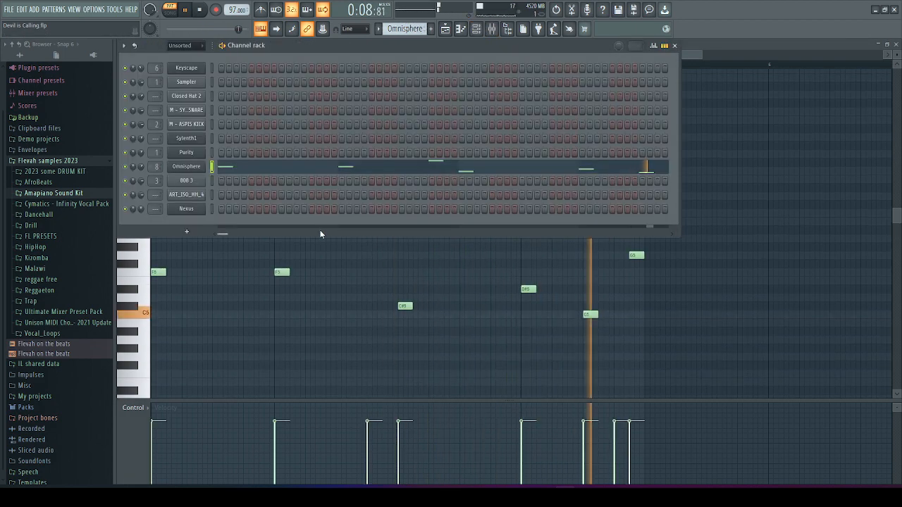
{"action": "left_click", "coordinate": [196, 168]}
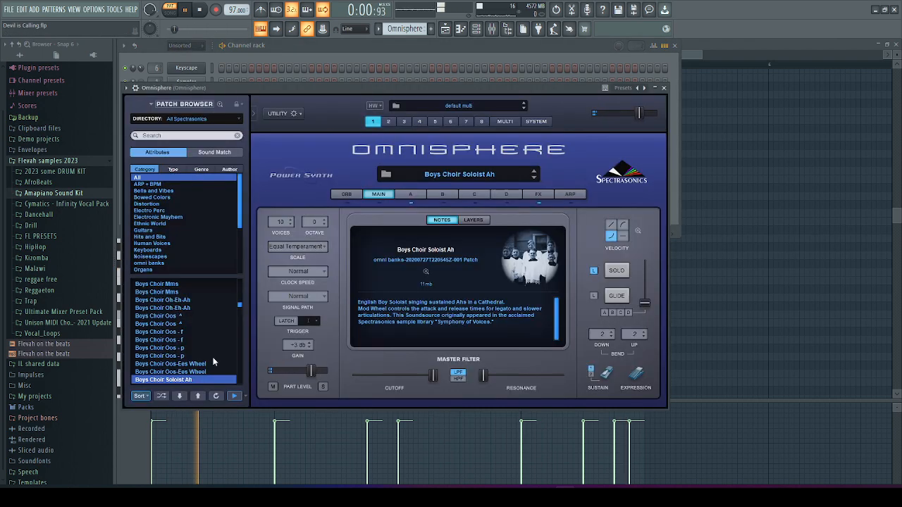
{"action": "left_click", "coordinate": [663, 88]}
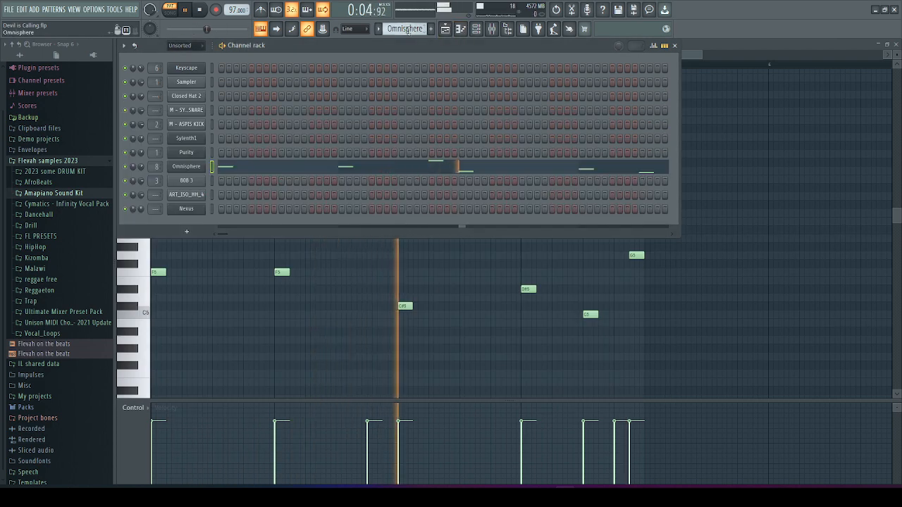
Play the 808 3, ART_ISO_HH_4 and Xpand!2_x64 patterns, viewing the 808 and Xpand!2 notes in the piano roll.
{"action": "left_click", "coordinate": [251, 186]}
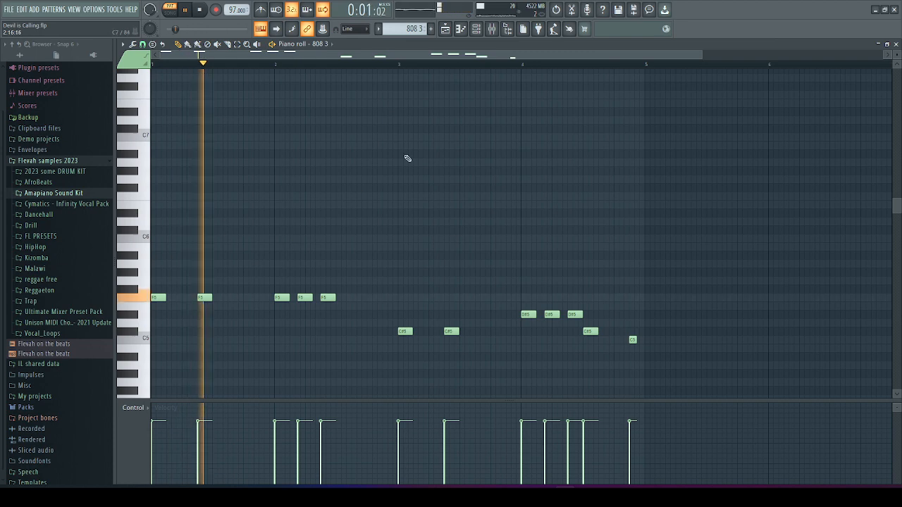
{"action": "key", "text": "F6"}
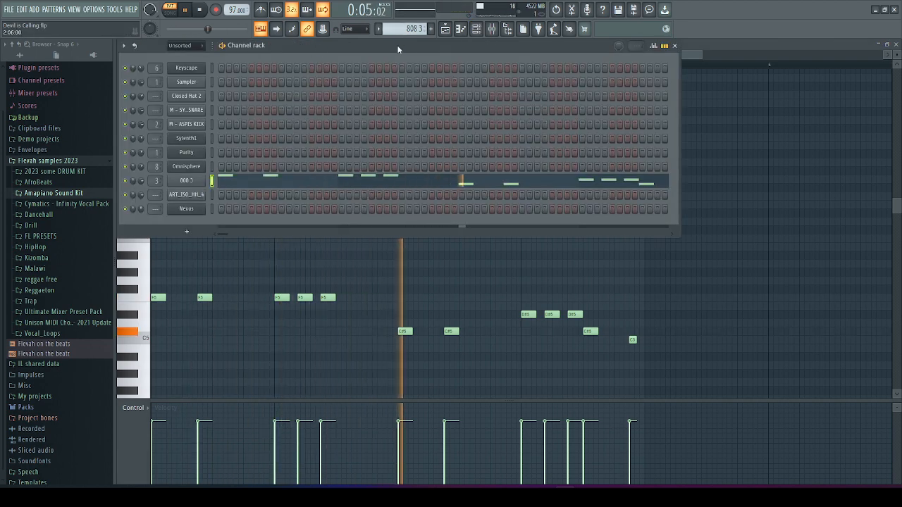
{"action": "scroll", "coordinate": [399, 31], "scroll_direction": "down", "scroll_amount": 1}
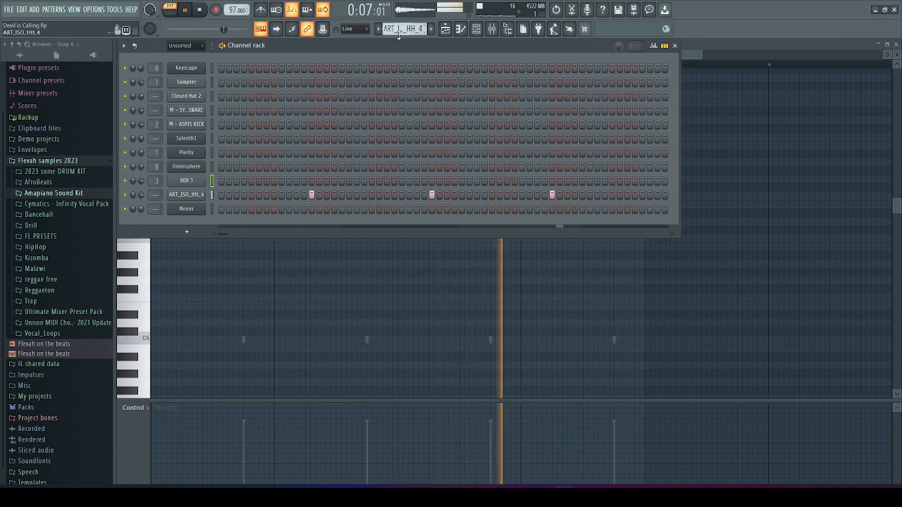
{"action": "scroll", "coordinate": [399, 32], "scroll_direction": "down", "scroll_amount": 1}
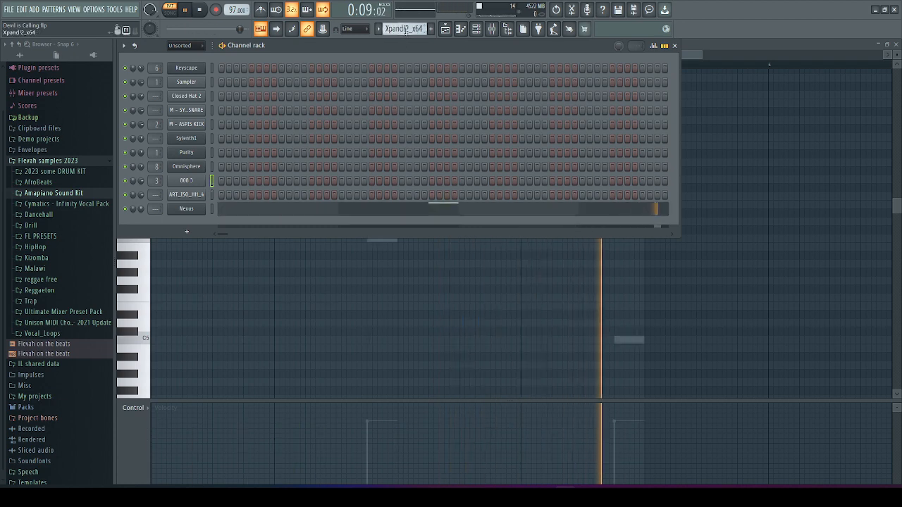
{"action": "left_click", "coordinate": [322, 209]}
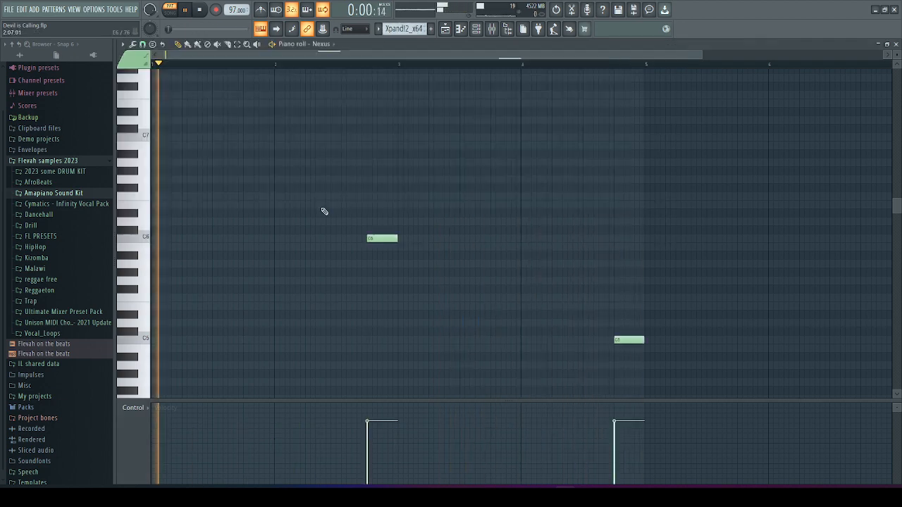
Switch to song mode and play the arrangement in the playlist, continuing playback from bar 17.
{"action": "left_click", "coordinate": [170, 11]}
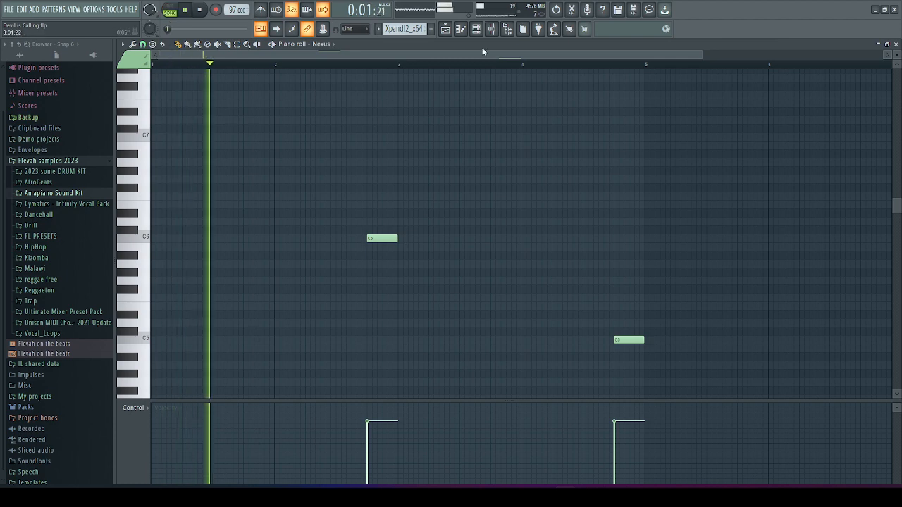
{"action": "left_click", "coordinate": [447, 29]}
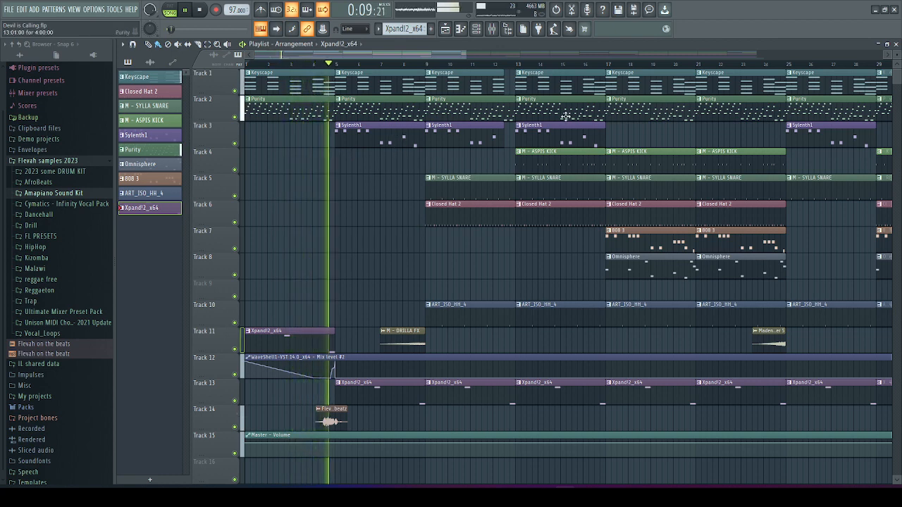
{"action": "left_click", "coordinate": [607, 70]}
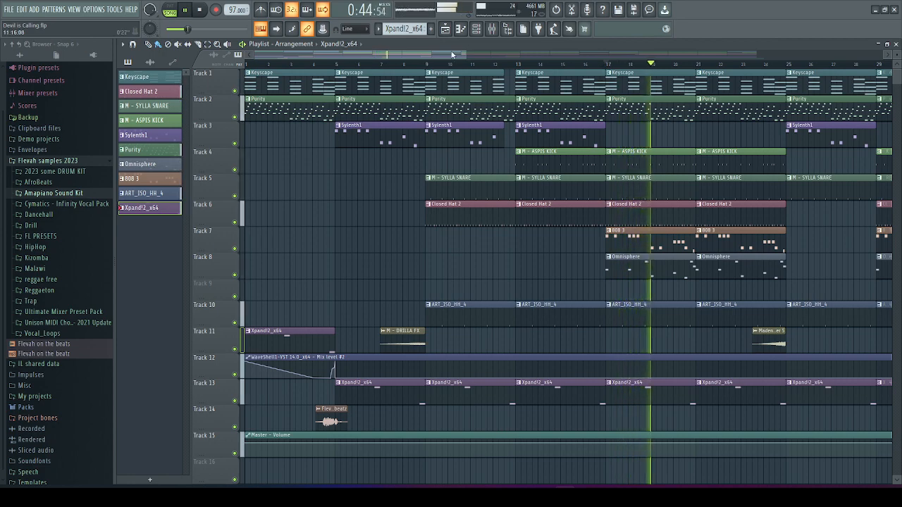
{"action": "left_click_drag", "start_coordinate": [420, 55], "coordinate": [520, 67]}
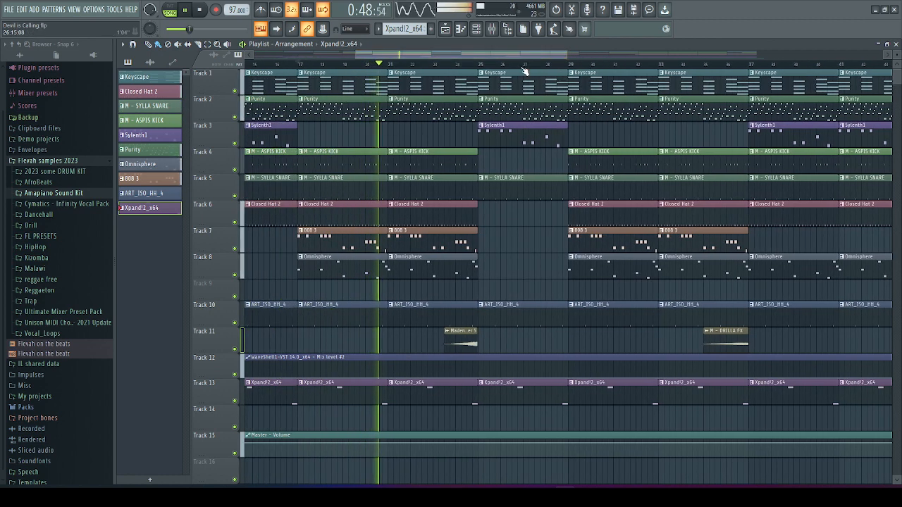